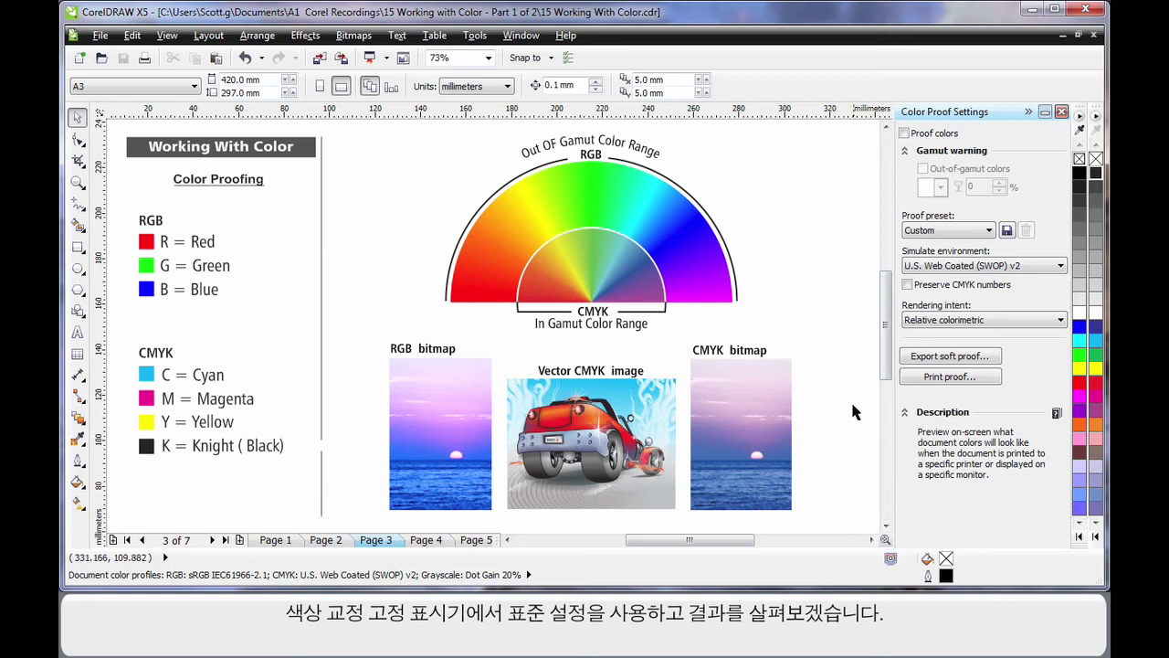
Step: Preview the Color Proofing page with proof colors on, and review the rendering intent choices, keeping Relative colorimetric
{"action": "left_click", "coordinate": [904, 133]}
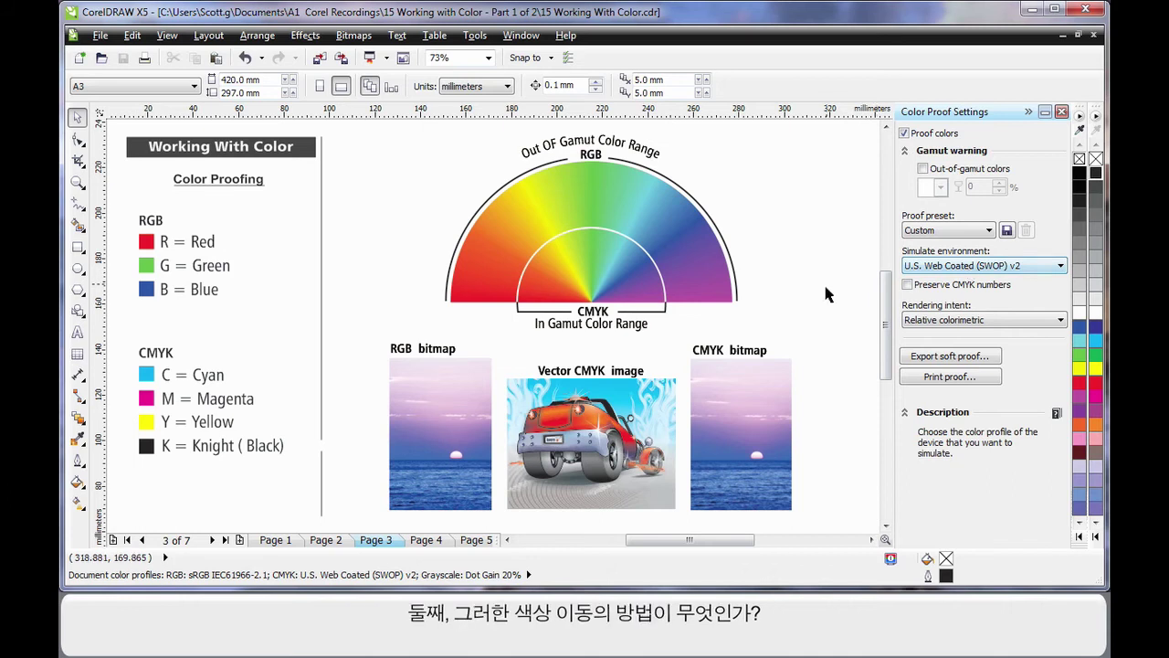
{"action": "left_click", "coordinate": [1008, 323]}
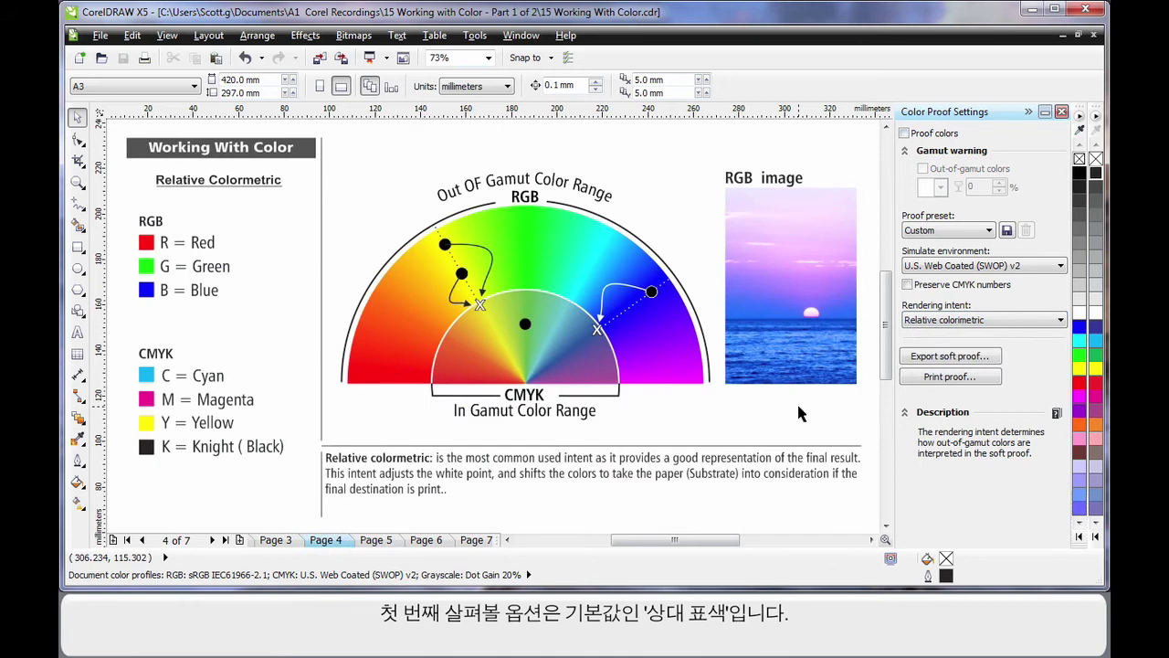
{"action": "left_click", "coordinate": [1050, 331]}
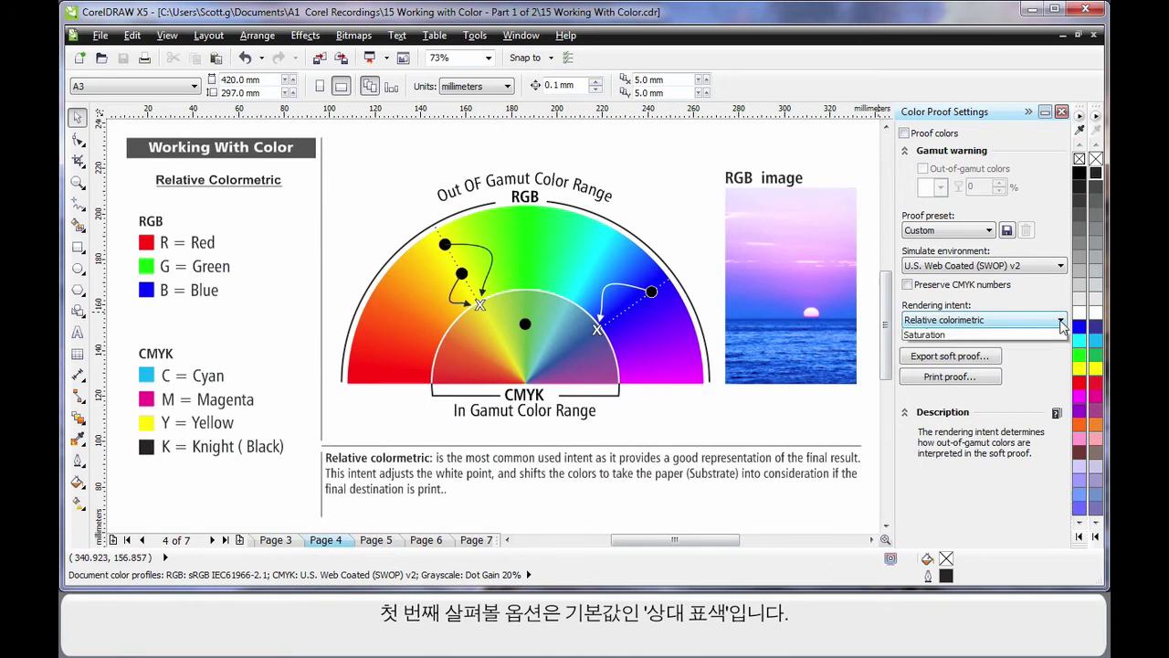
{"action": "left_click", "coordinate": [984, 327]}
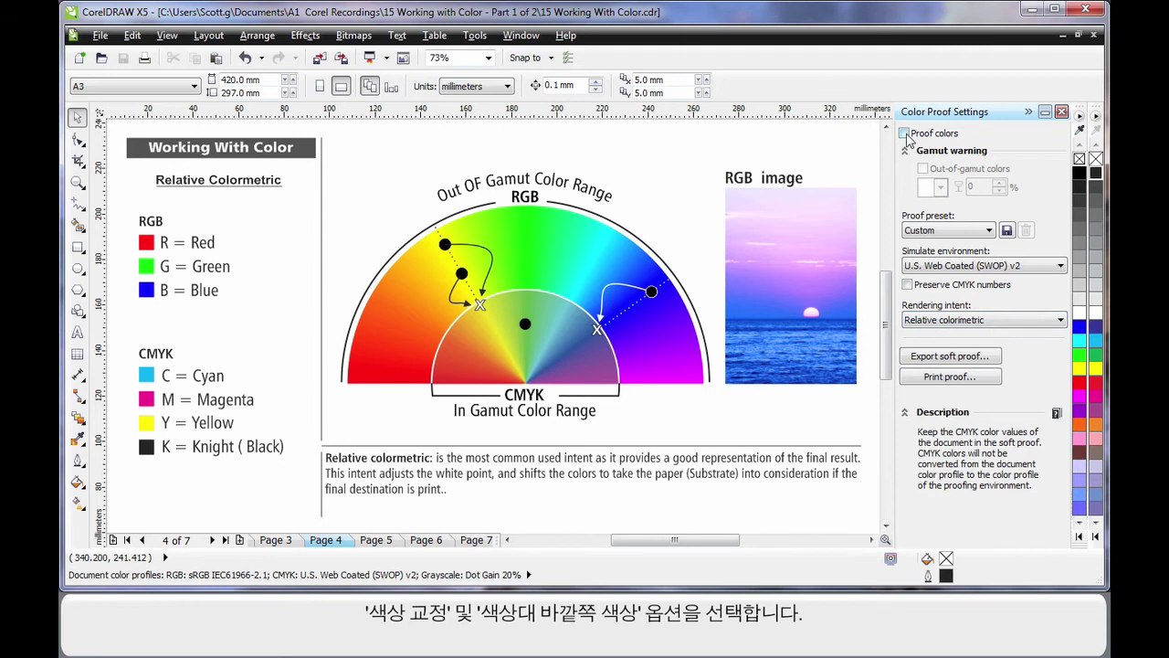
Step: Proof the Relative Colormetric page with out-of-gamut colors highlighted, and compare it with proof colors switched off and back on
{"action": "left_click", "coordinate": [905, 133]}
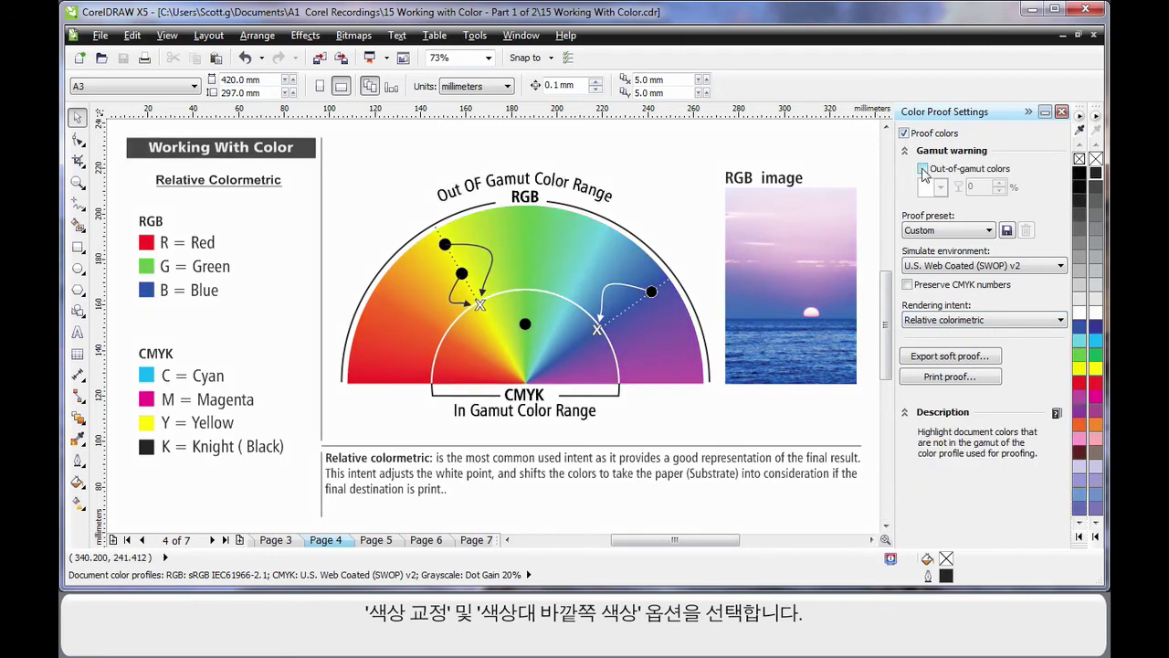
{"action": "left_click", "coordinate": [923, 169]}
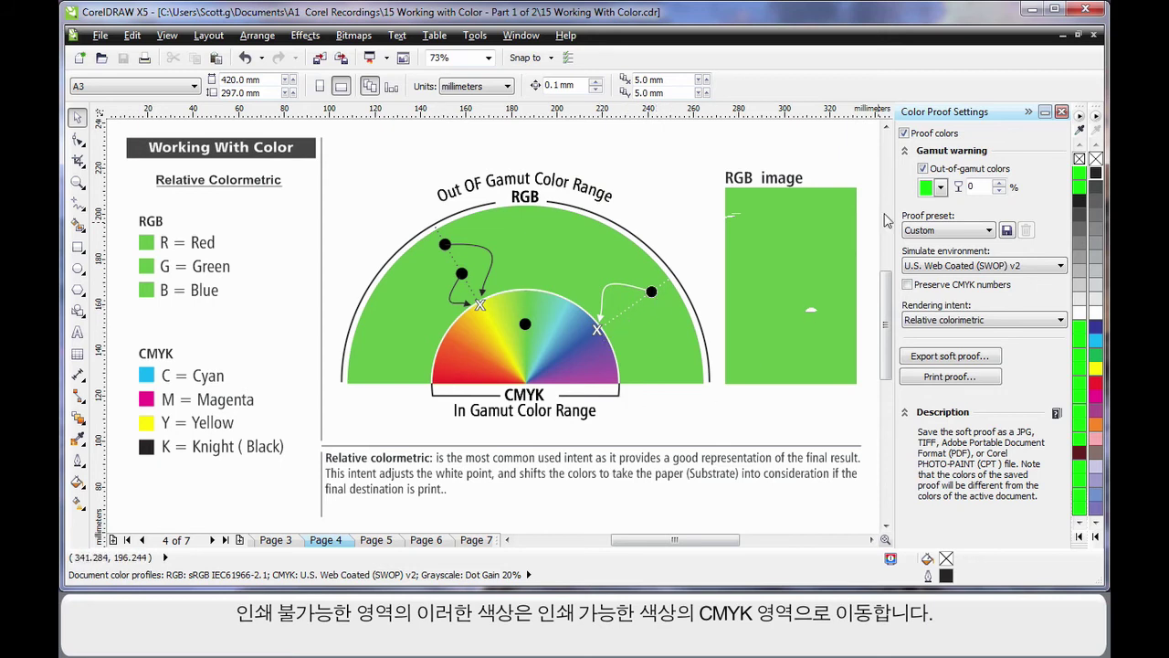
{"action": "left_click", "coordinate": [904, 133]}
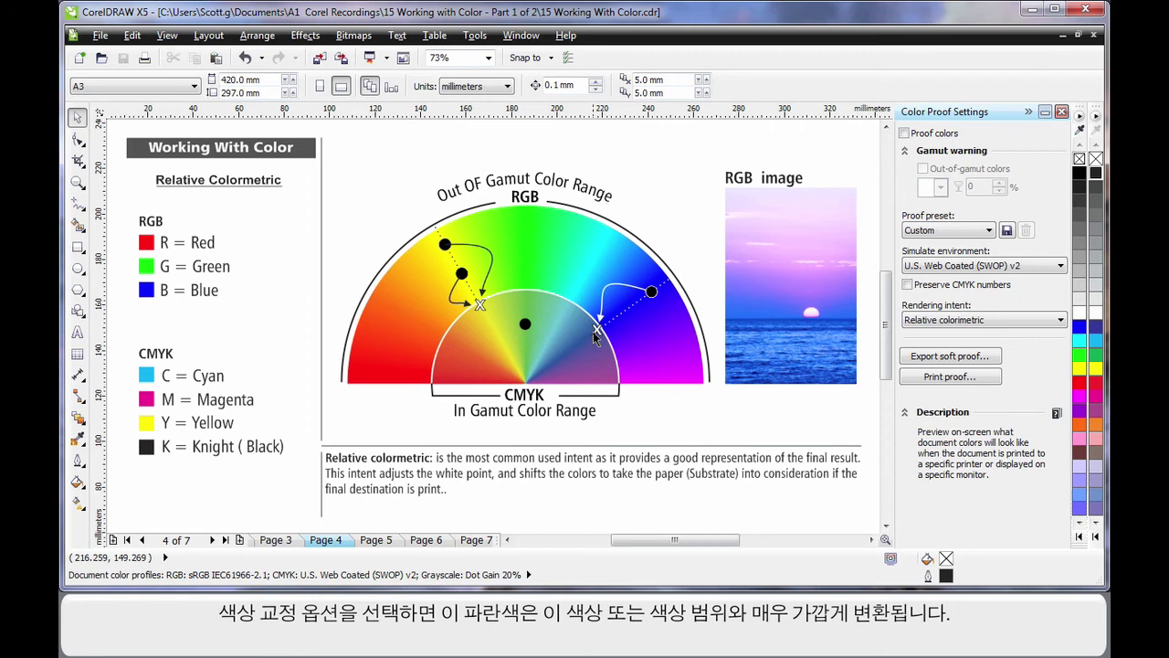
{"action": "left_click", "coordinate": [903, 133]}
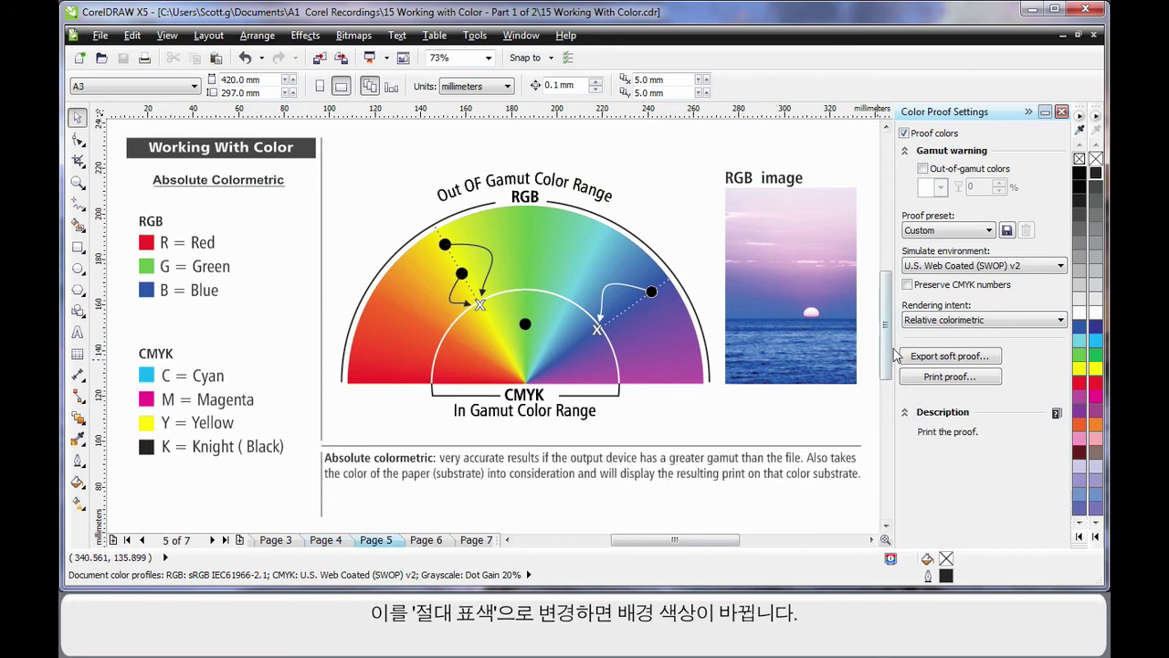
Step: Set the proof's rendering intent to Absolute colorimetric and highlight the out-of-gamut colors
{"action": "left_click", "coordinate": [959, 320]}
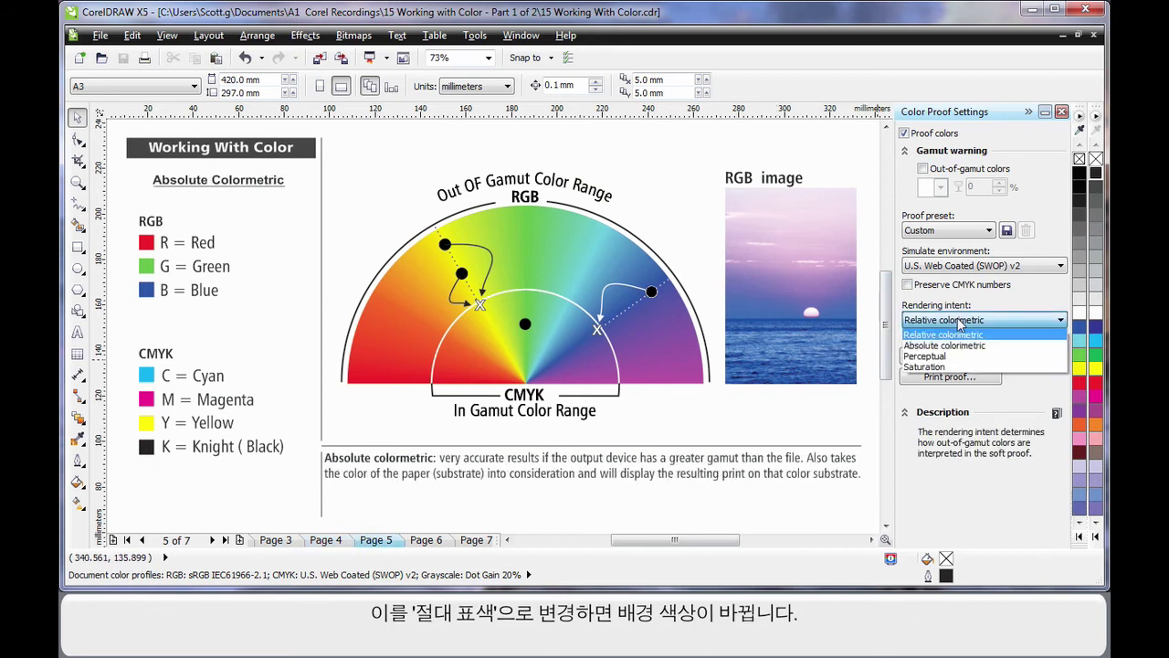
{"action": "left_click", "coordinate": [1000, 348]}
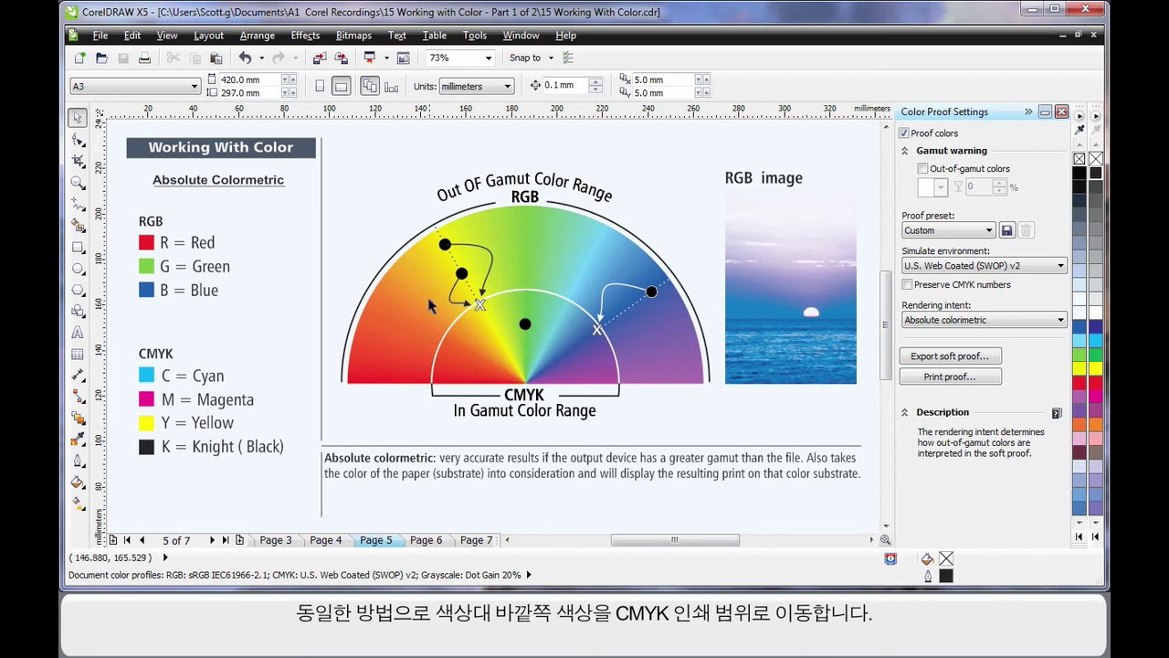
{"action": "left_click", "coordinate": [922, 168]}
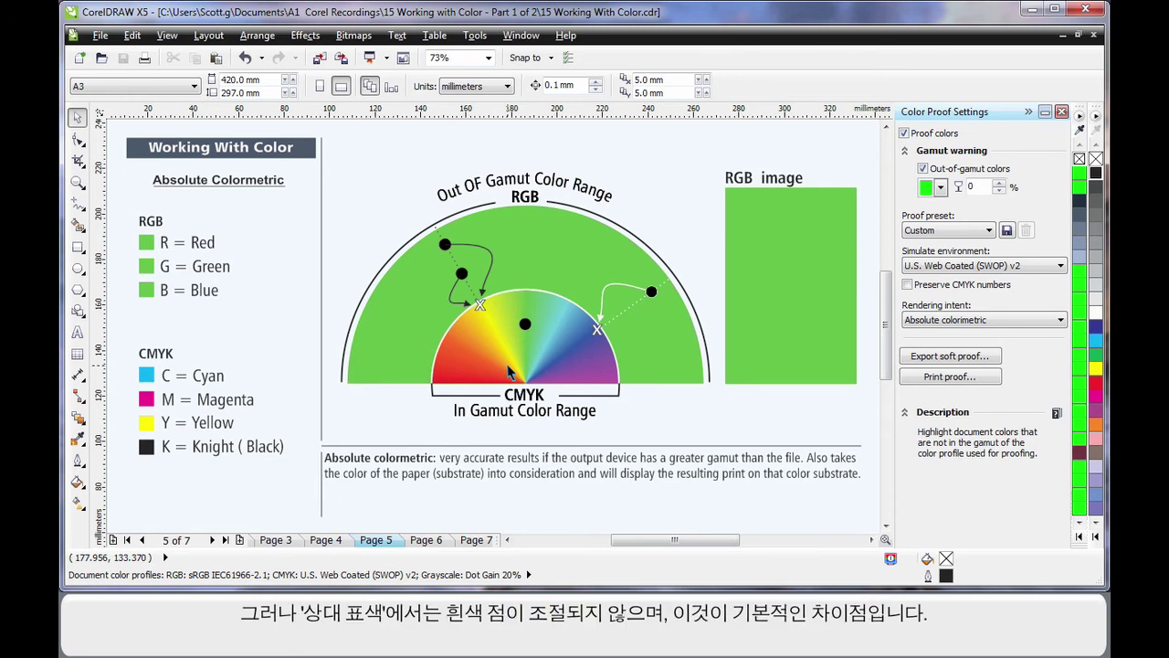
Step: Switch the rendering intent to Relative colorimetric and back to Absolute colorimetric to compare the white point
{"action": "left_click", "coordinate": [950, 321]}
{"action": "left_click", "coordinate": [944, 335]}
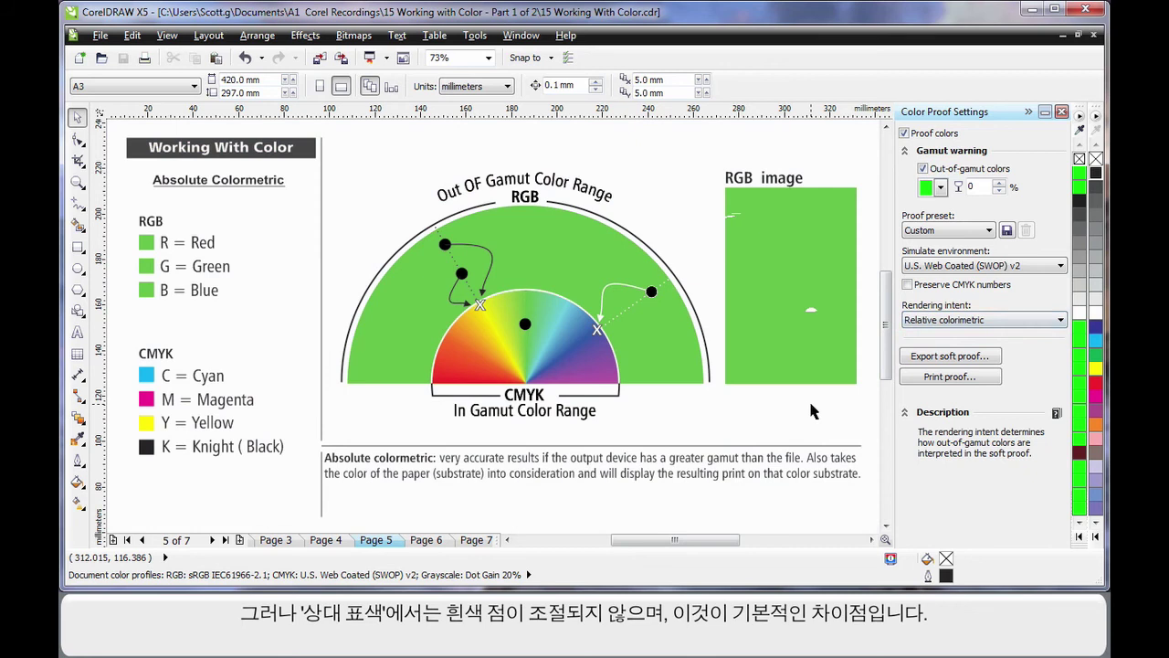
{"action": "left_click", "coordinate": [953, 322]}
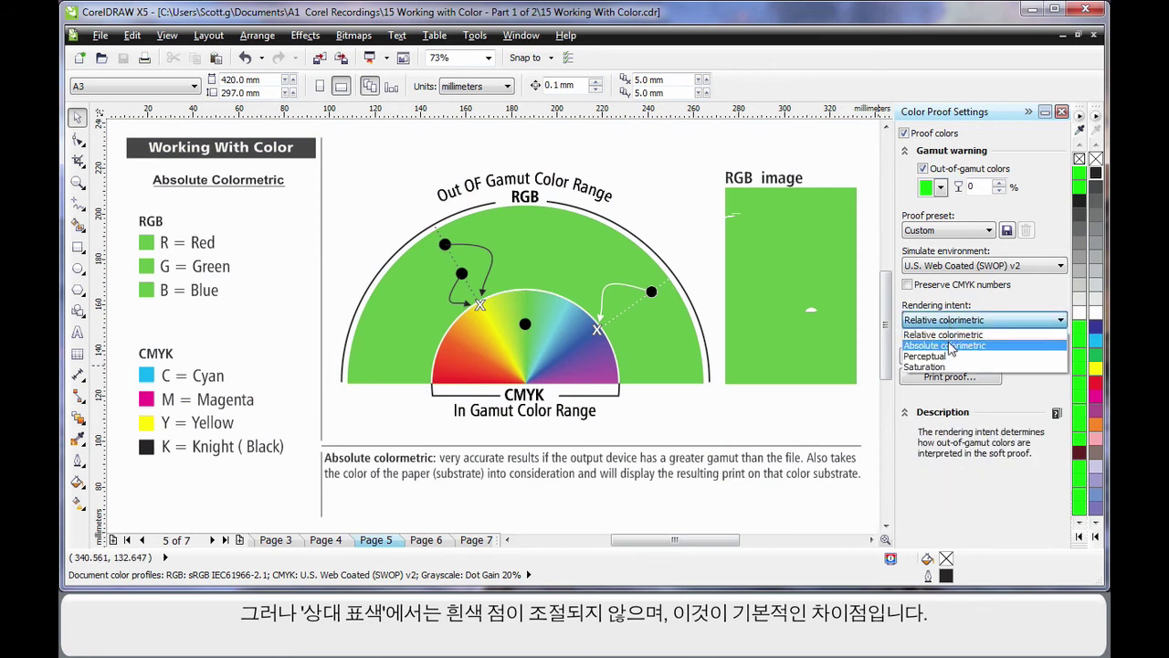
{"action": "left_click", "coordinate": [950, 349]}
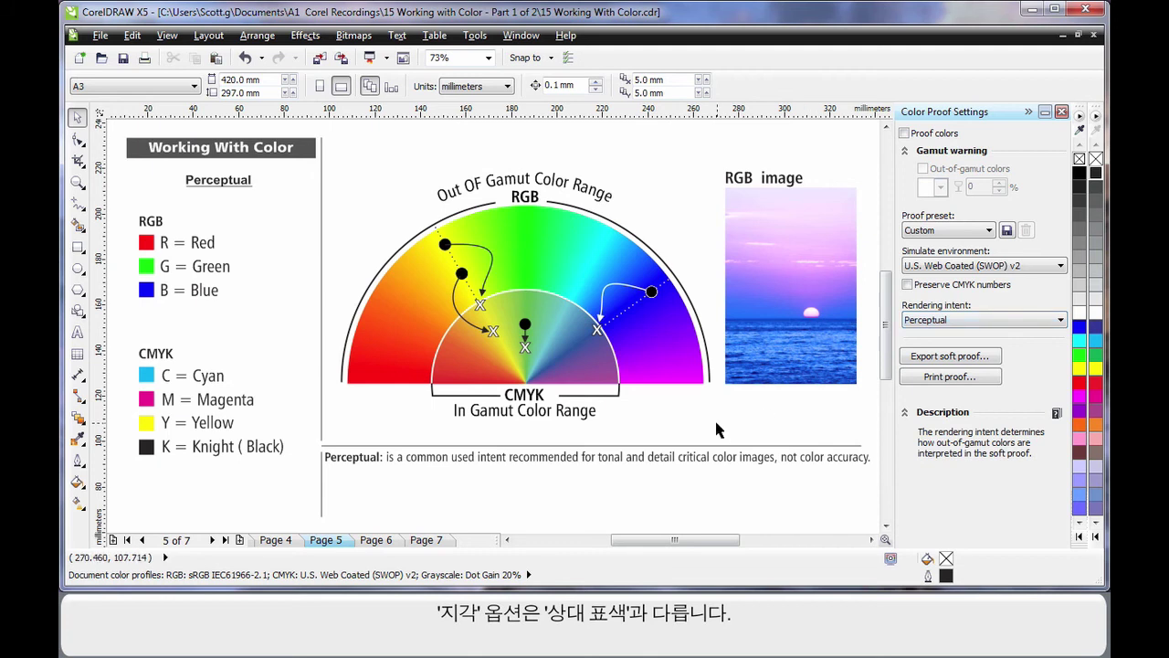
Step: Compare the color shifts on the Relative Colormetric page with those on the Perceptual page
{"action": "key", "text": "Page_Up"}
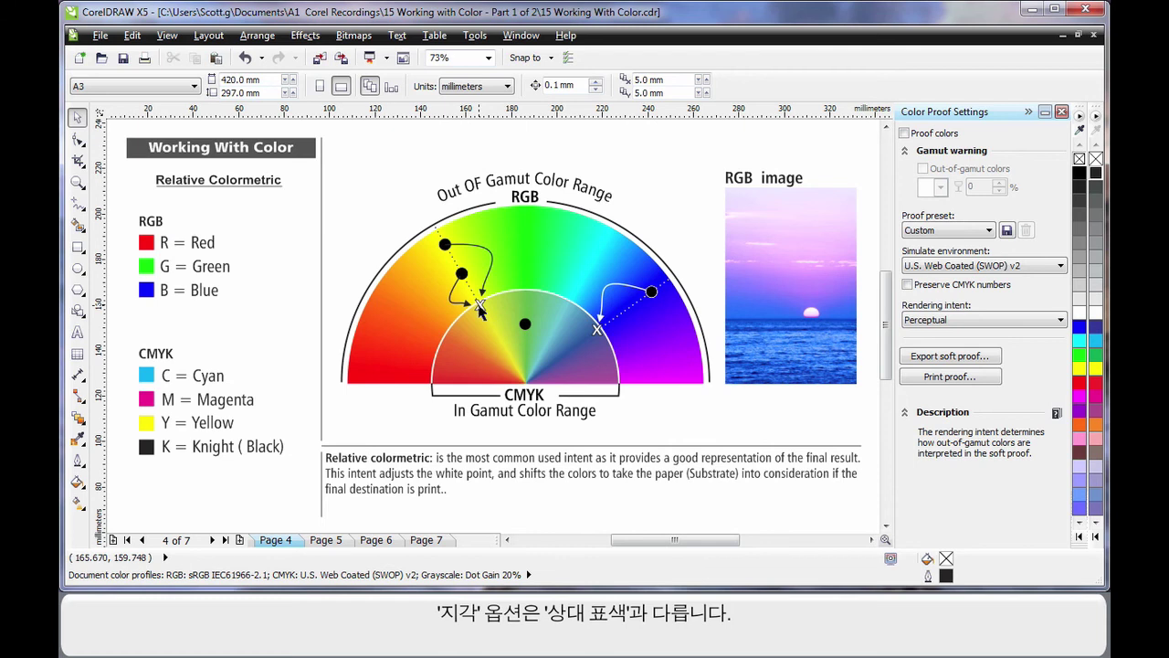
{"action": "key", "text": "Page_Down"}
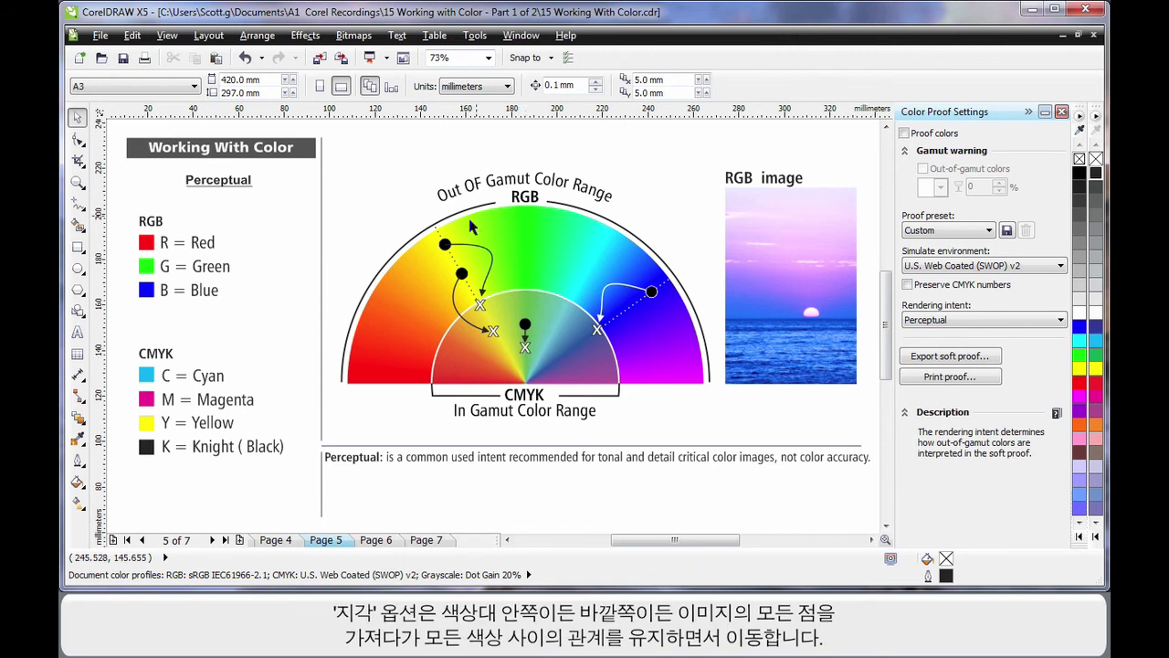
Step: Proof the Perceptual page, toggling the out-of-gamut warning on and off, and turn on proof colors for the Saturation page
{"action": "left_click", "coordinate": [904, 133]}
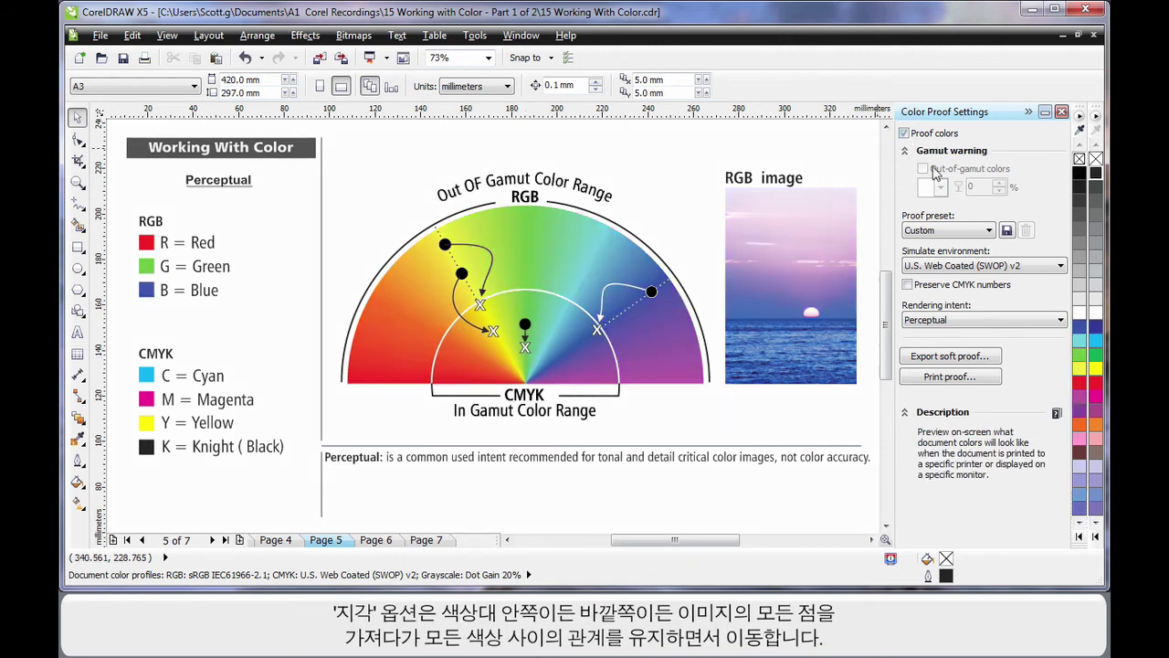
{"action": "left_click", "coordinate": [922, 169]}
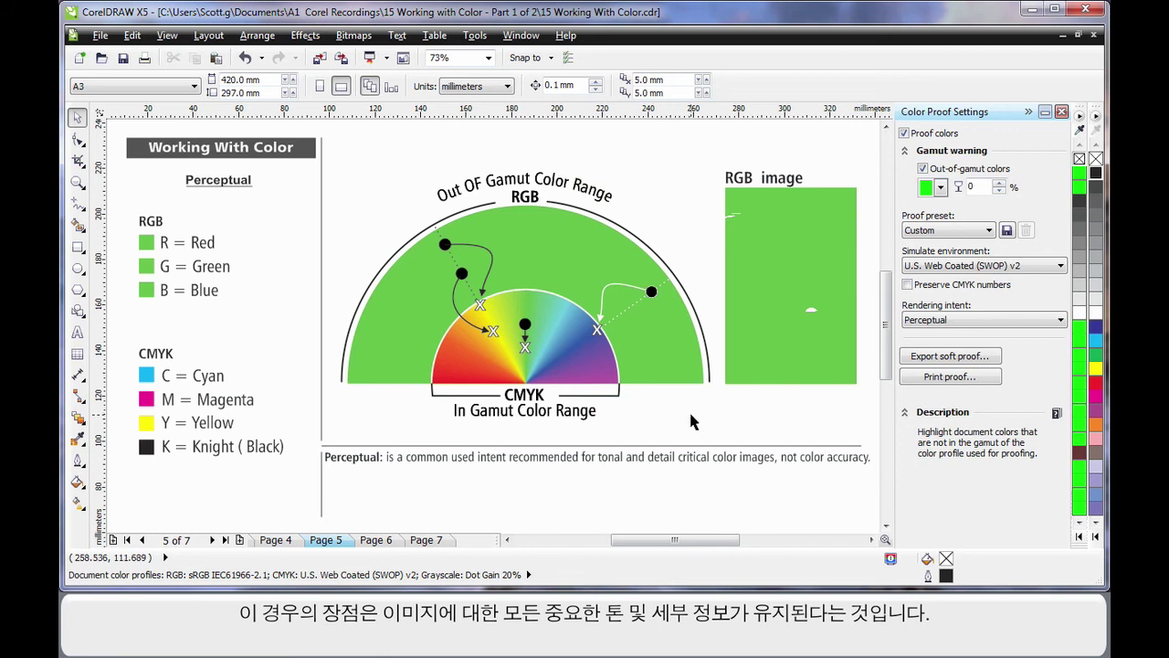
{"action": "left_click", "coordinate": [922, 168]}
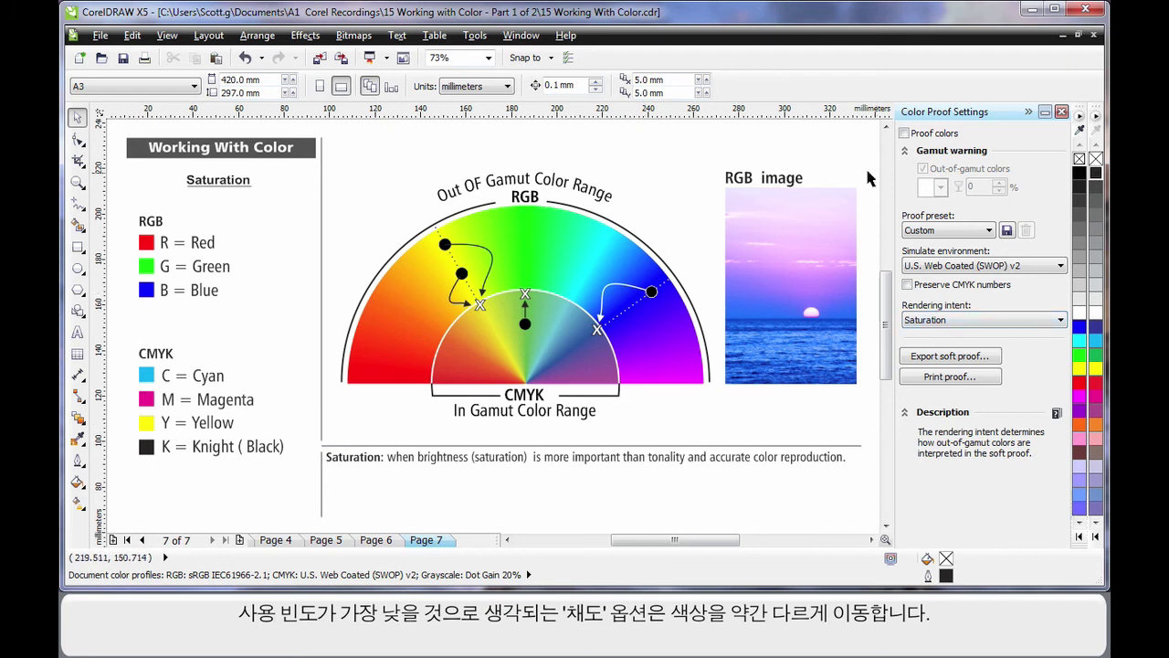
{"action": "left_click", "coordinate": [904, 134]}
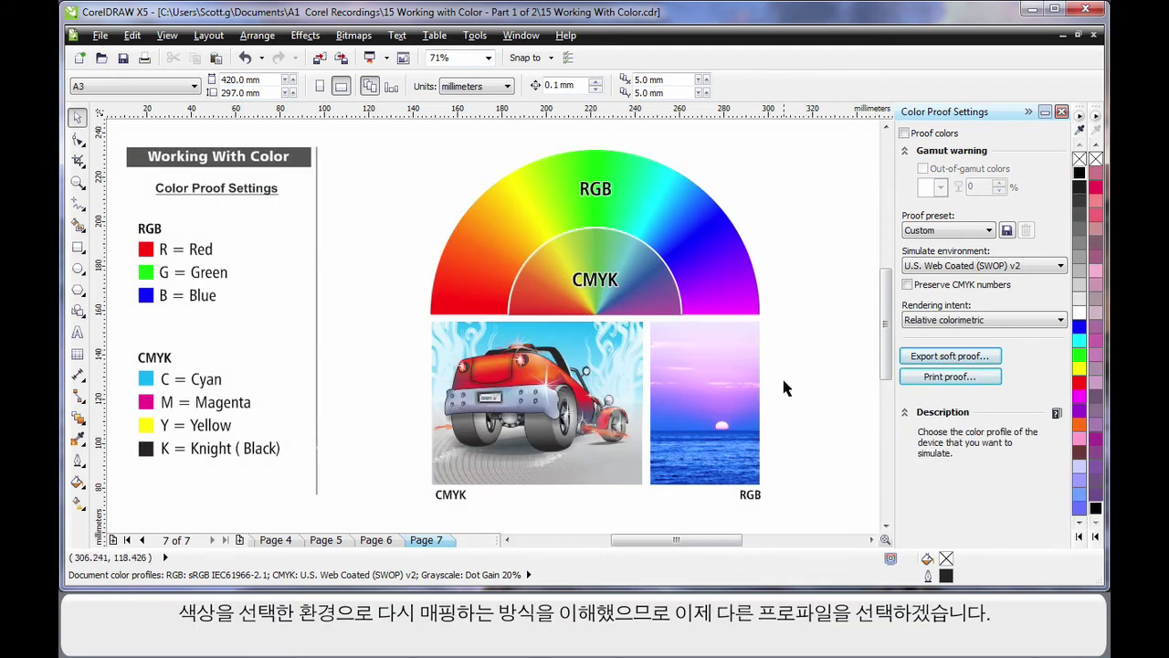
Step: Set the simulated environment to Japan Color 2002 Newspaper and turn on proof colors for the Color Proof Settings page
{"action": "left_click", "coordinate": [1060, 266]}
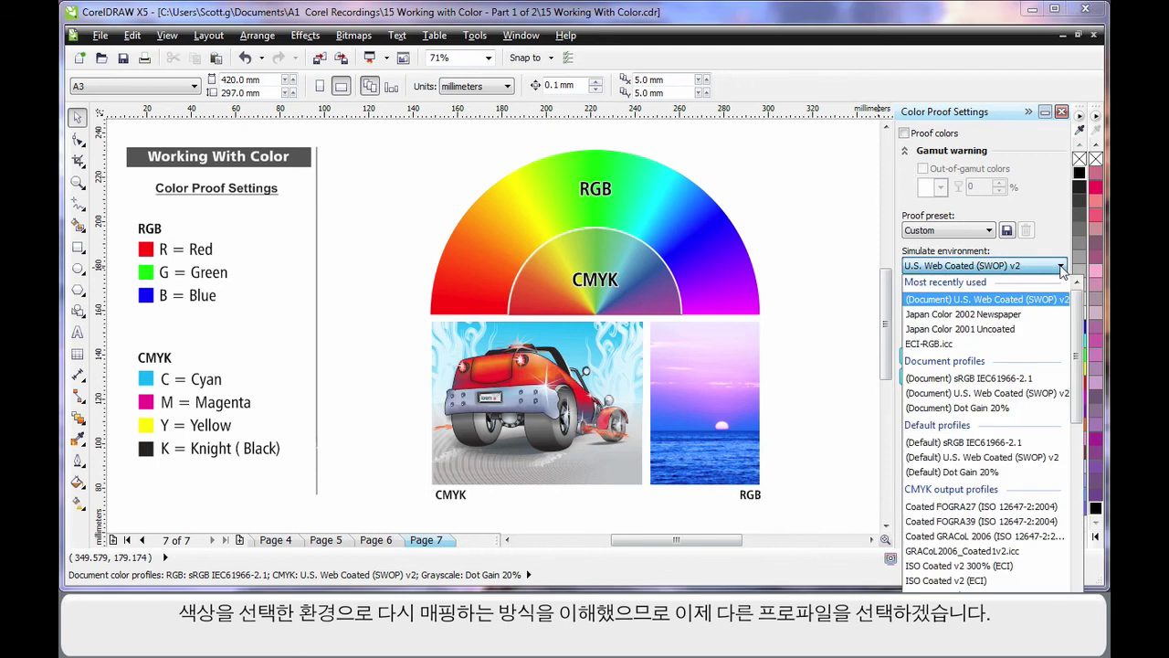
{"action": "left_click", "coordinate": [1013, 314]}
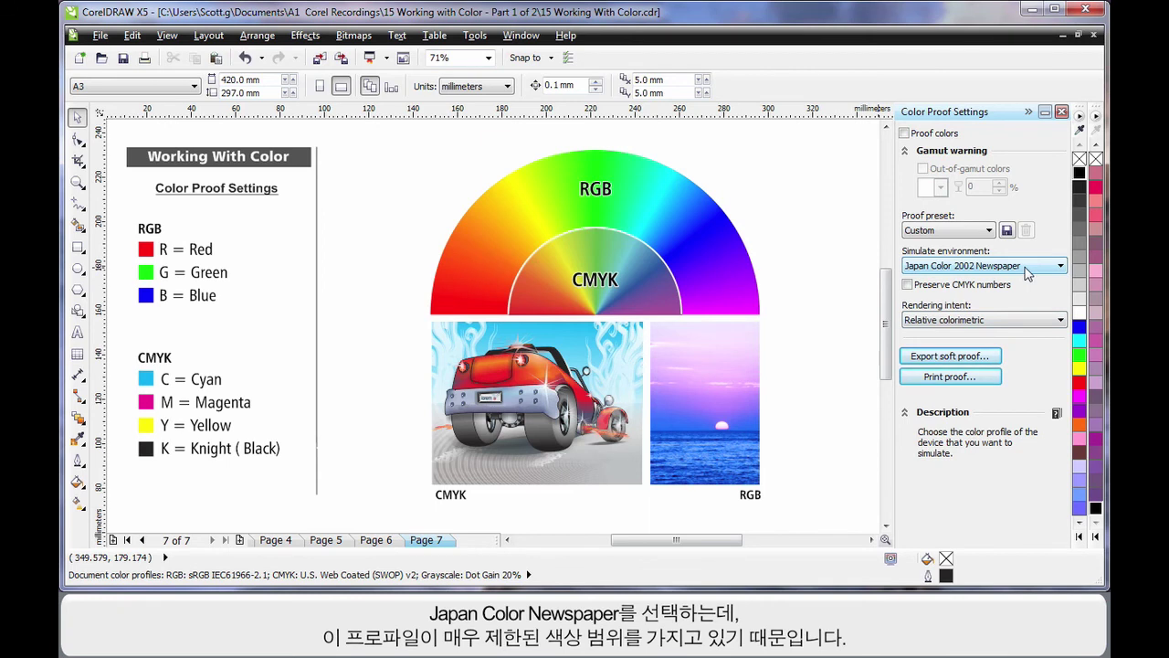
{"action": "left_click", "coordinate": [904, 133]}
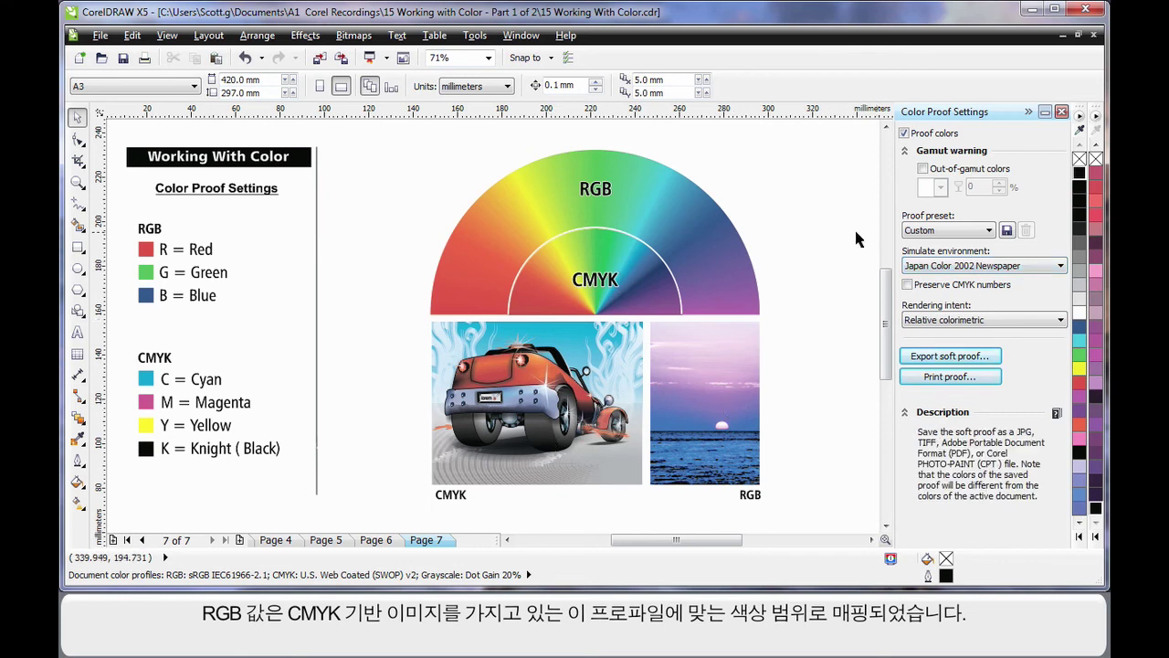
Step: Toggle the preservation of CMYK numbers to compare the proof, and leave the option on
{"action": "left_click", "coordinate": [907, 285]}
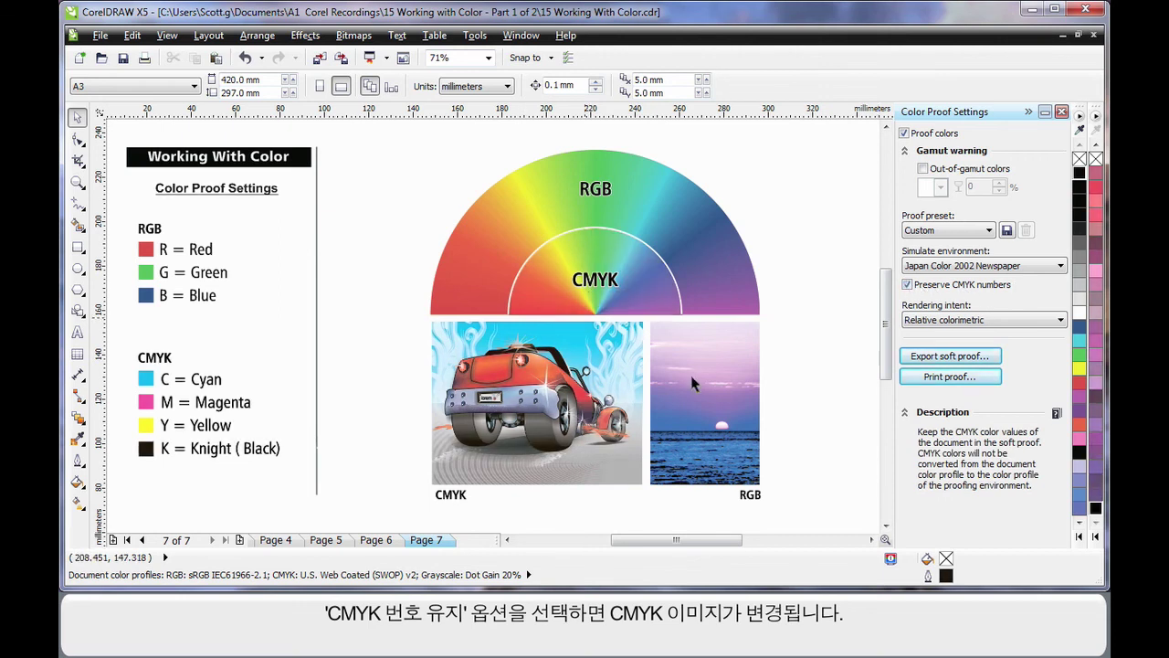
{"action": "left_click", "coordinate": [906, 285]}
{"action": "left_click", "coordinate": [907, 285]}
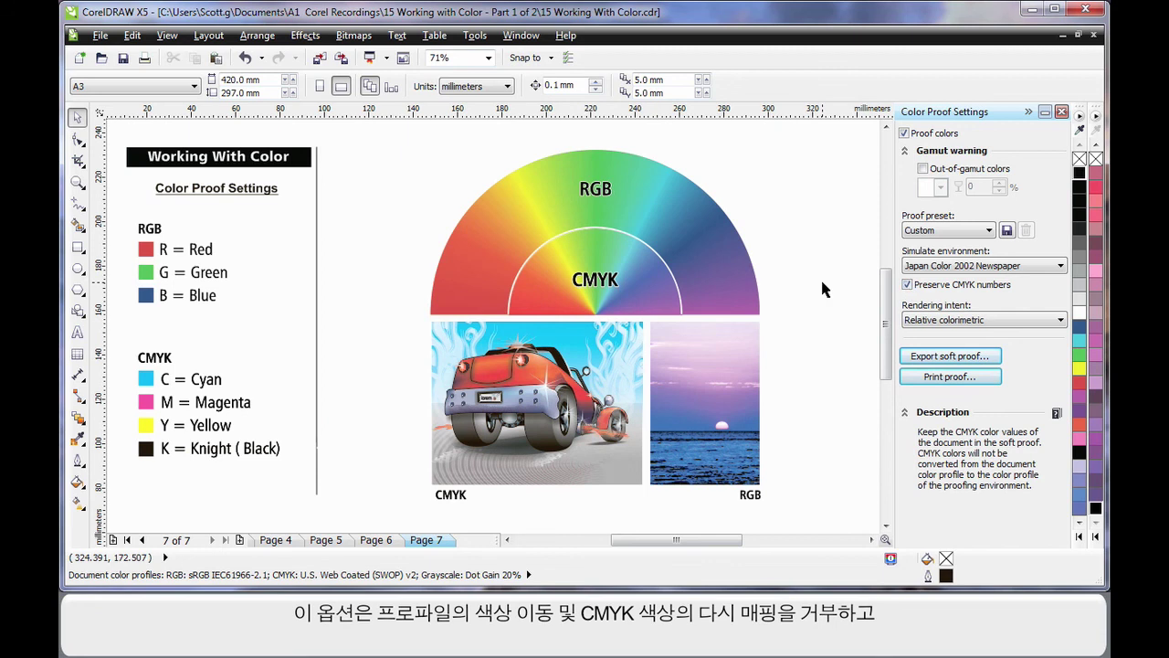
{"action": "key", "text": "shift+Tab"}
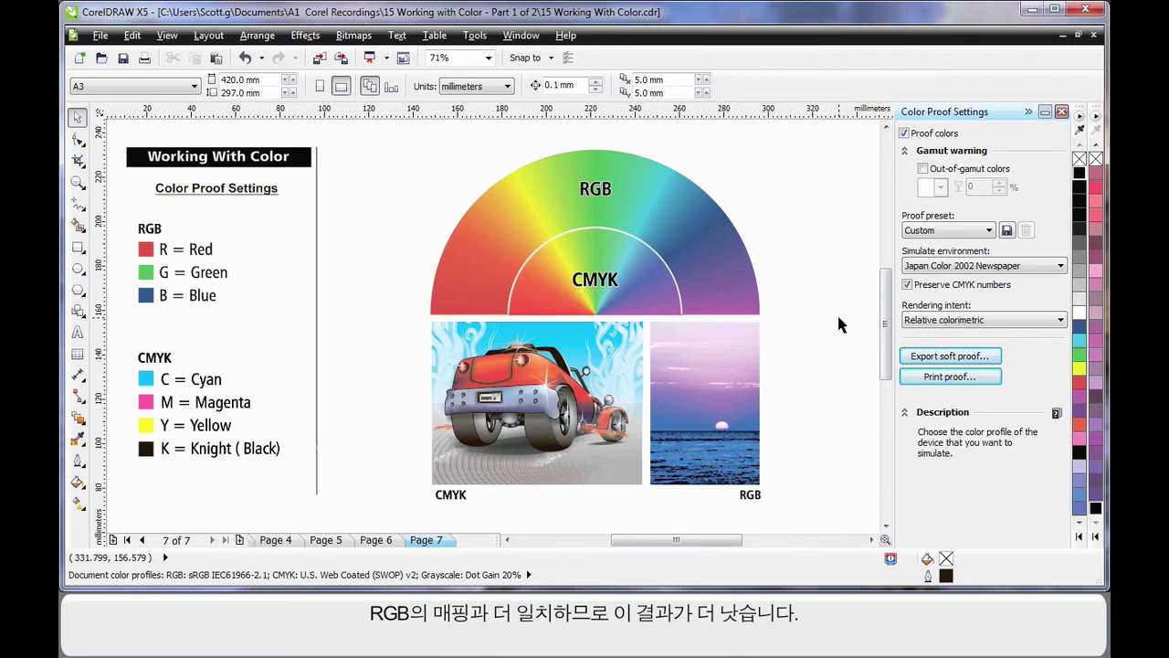
Step: Set the simulated environment back to the document's U.S. Web Coated (SWOP) v2 profile
{"action": "mouse_move", "coordinate": [1012, 292]}
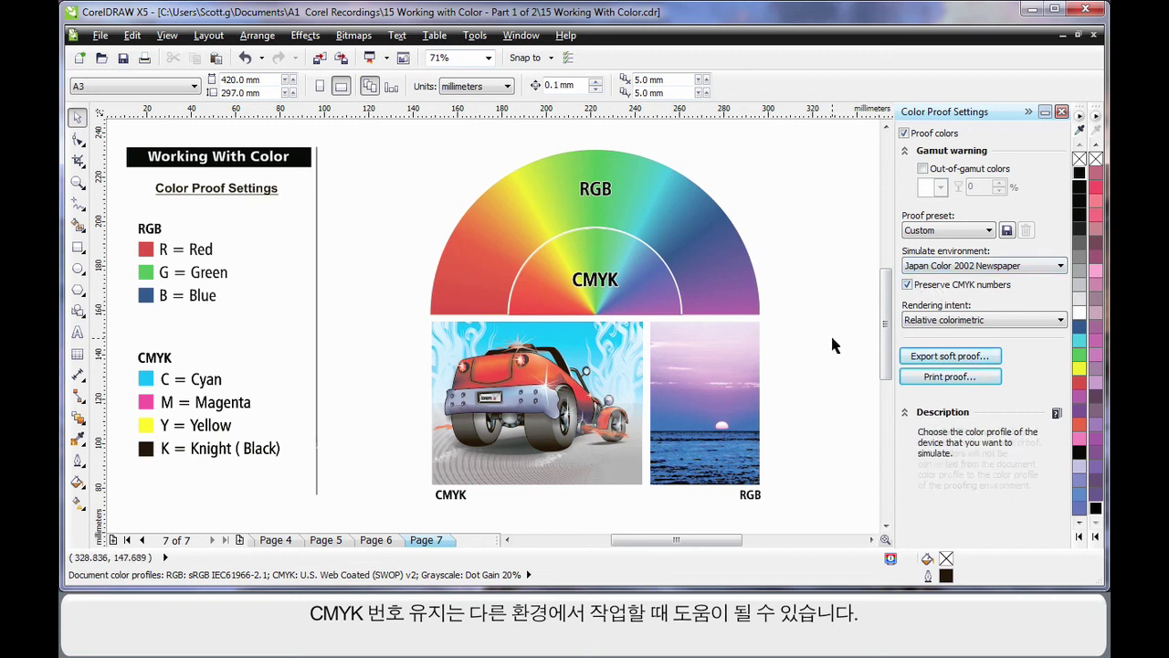
{"action": "left_click", "coordinate": [1055, 266]}
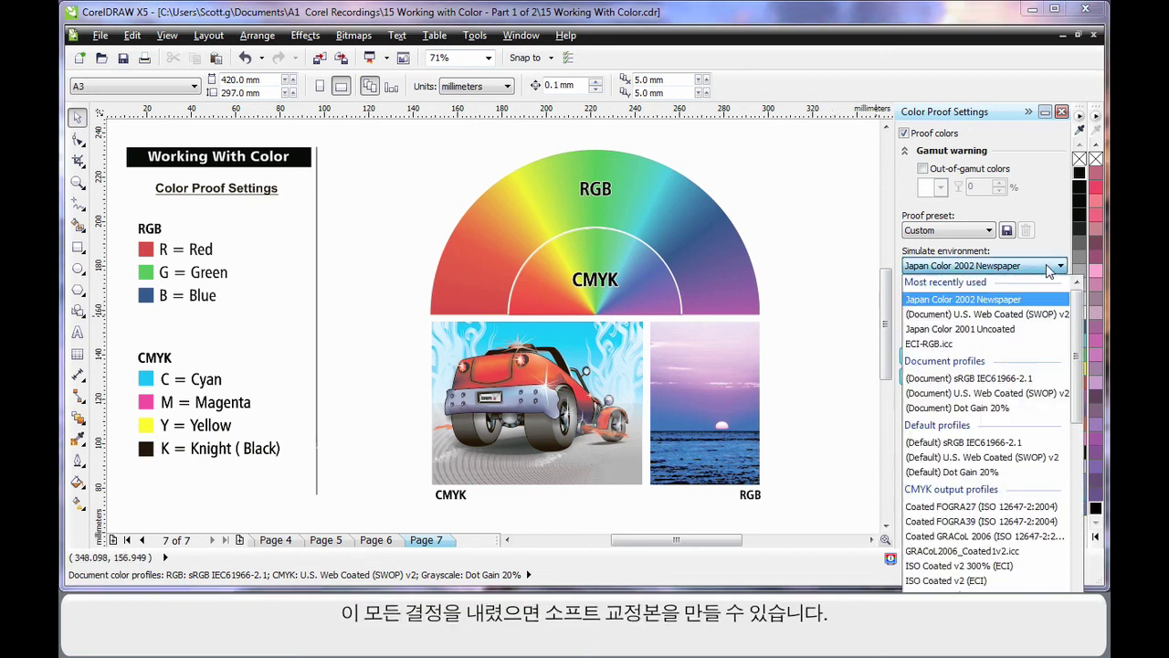
{"action": "left_click", "coordinate": [1014, 315]}
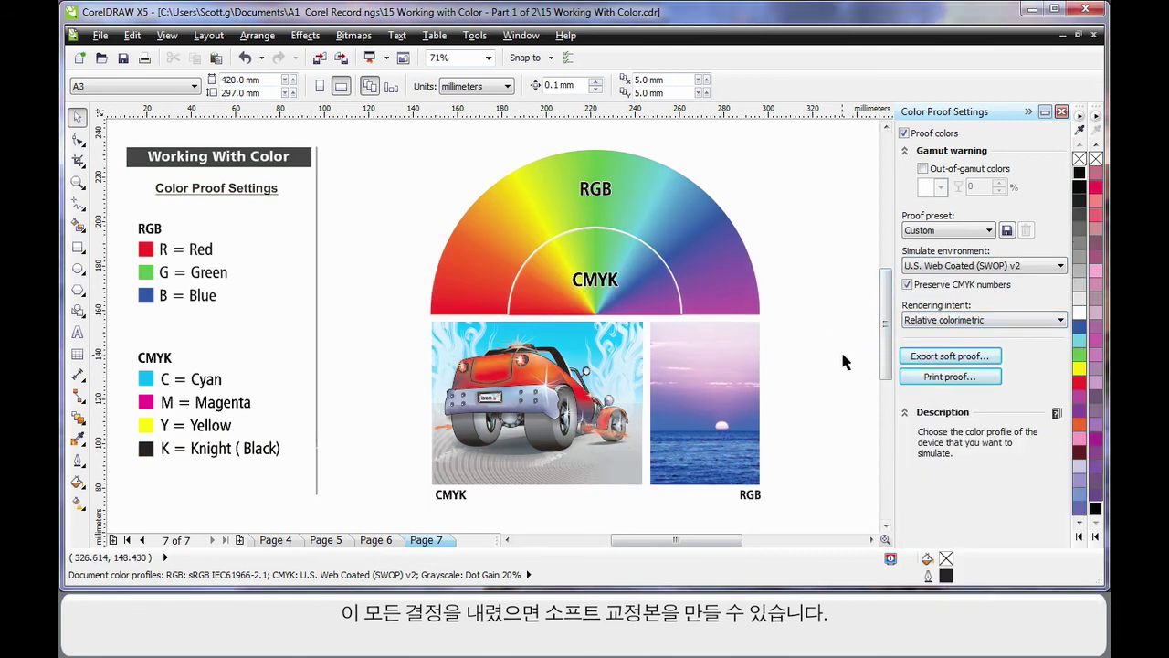
Step: Export the soft proof in PDF - Adobe Portable Document Format, proceeding to the PDF settings
{"action": "left_click", "coordinate": [984, 364]}
{"action": "left_click", "coordinate": [740, 411]}
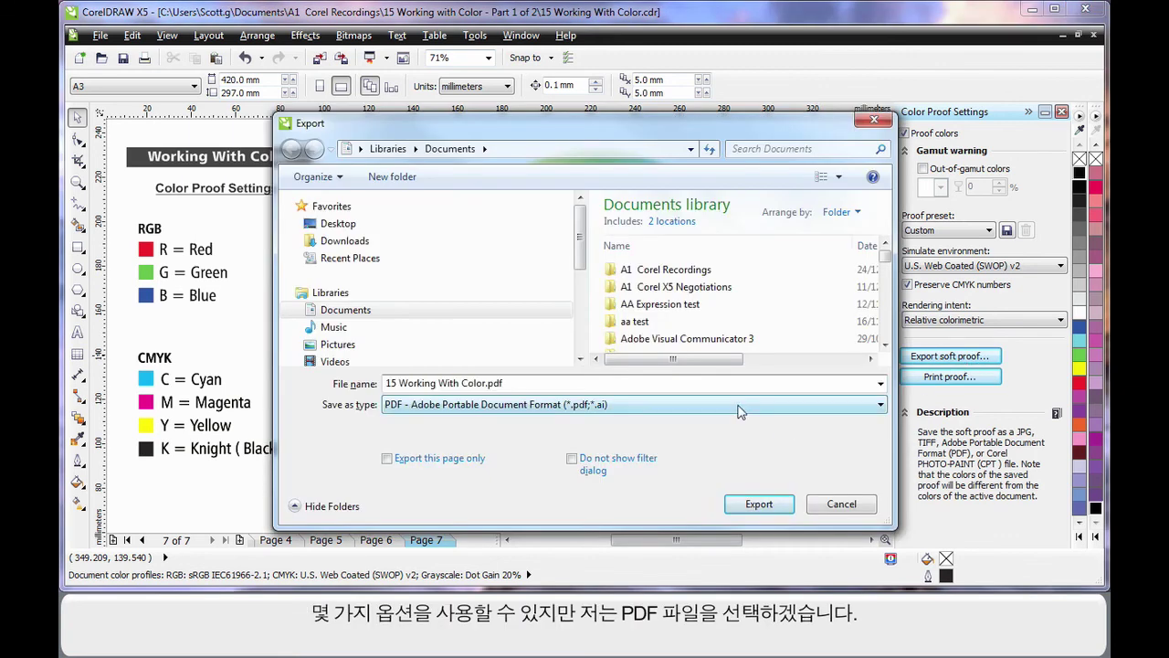
{"action": "left_click", "coordinate": [740, 411]}
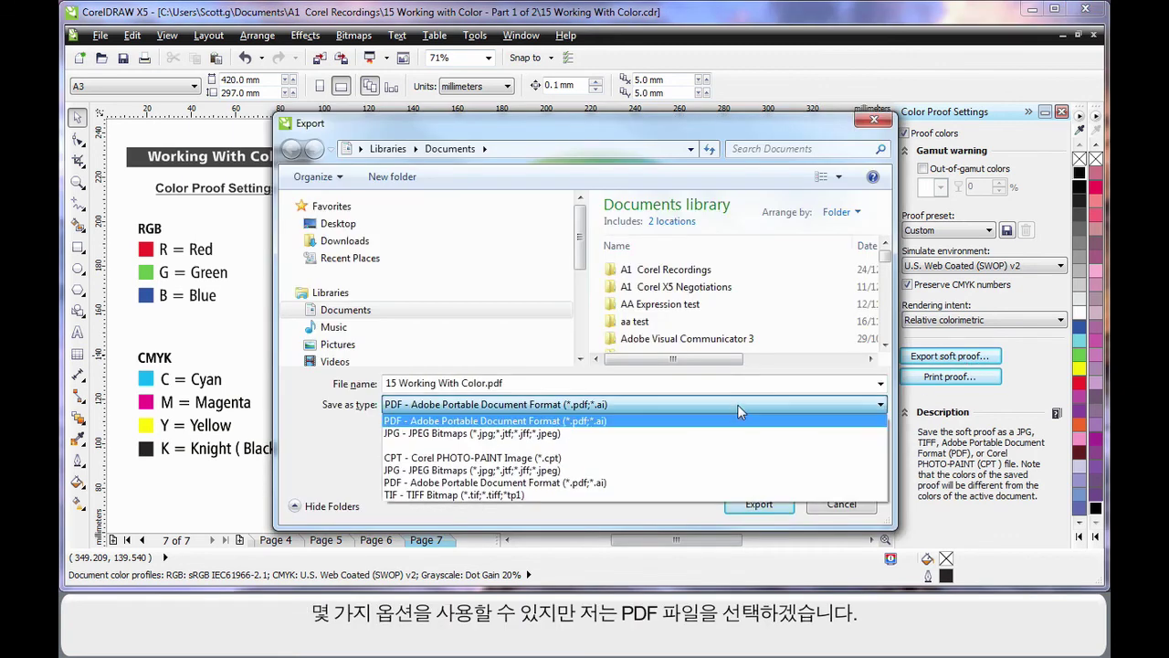
{"action": "left_click", "coordinate": [493, 421]}
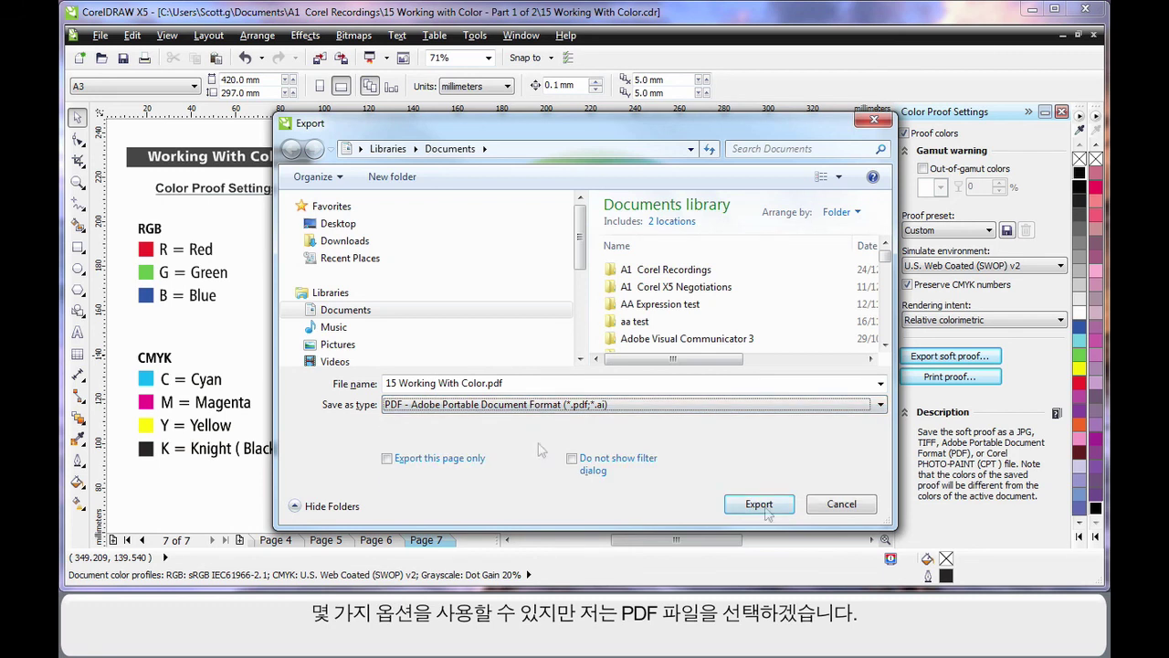
{"action": "left_click", "coordinate": [758, 504]}
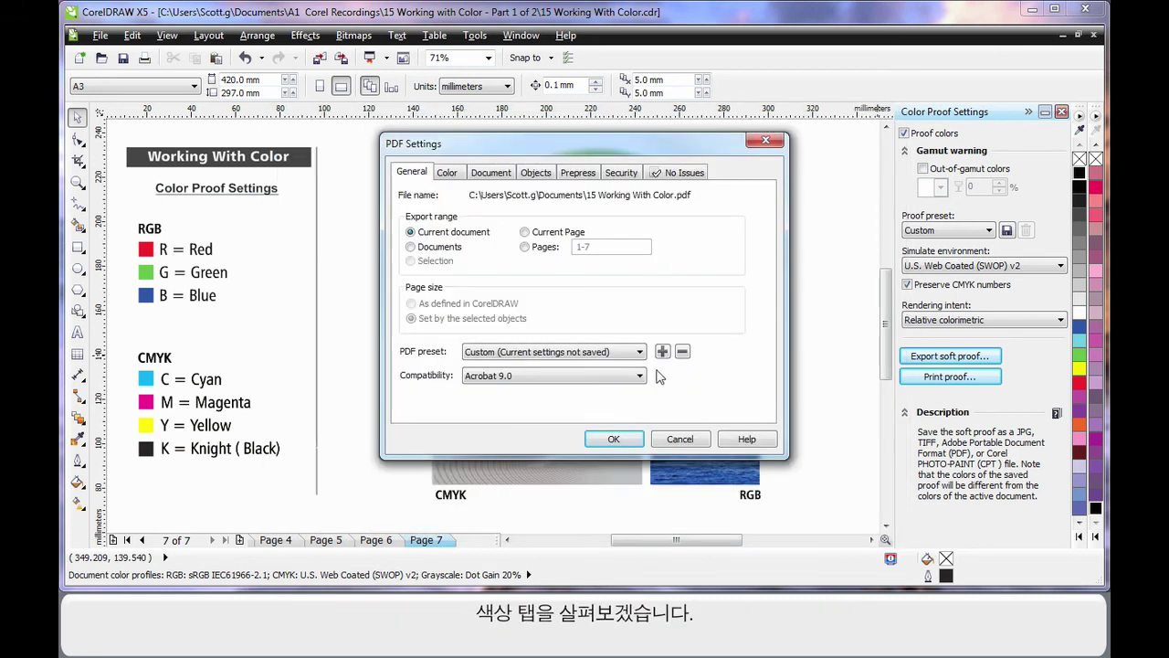
Step: Try the document color settings for the PDF, return to Use color proof settings, and complete the PDF export
{"action": "left_click", "coordinate": [447, 174]}
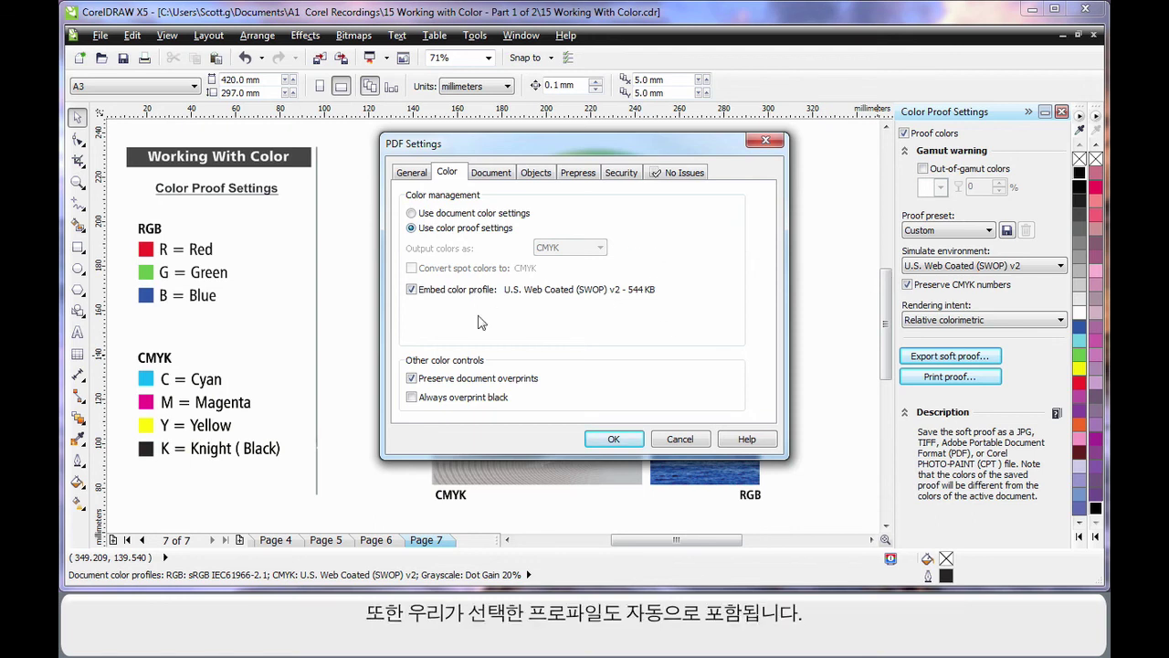
{"action": "left_click", "coordinate": [411, 213]}
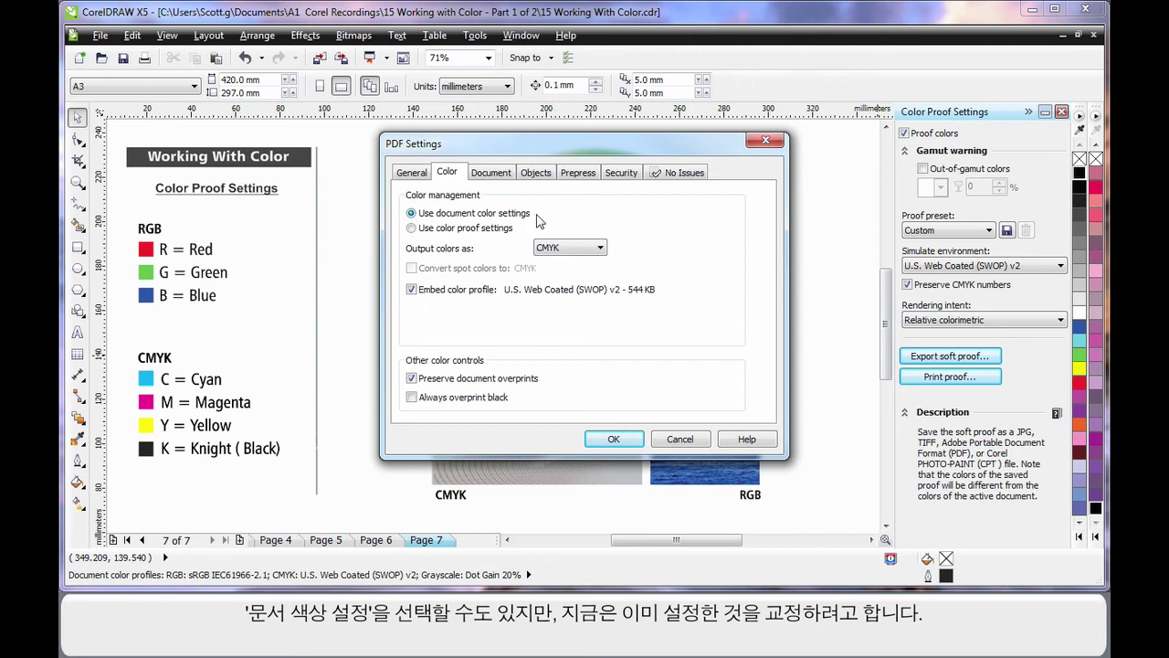
{"action": "left_click", "coordinate": [411, 229]}
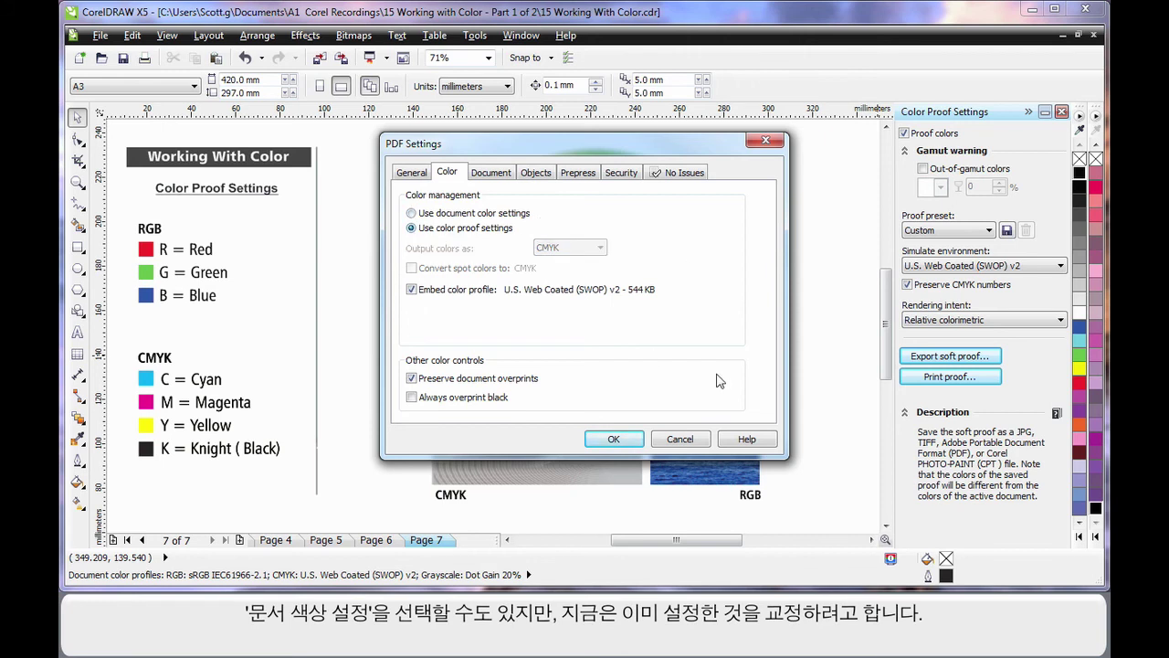
{"action": "left_click", "coordinate": [614, 440]}
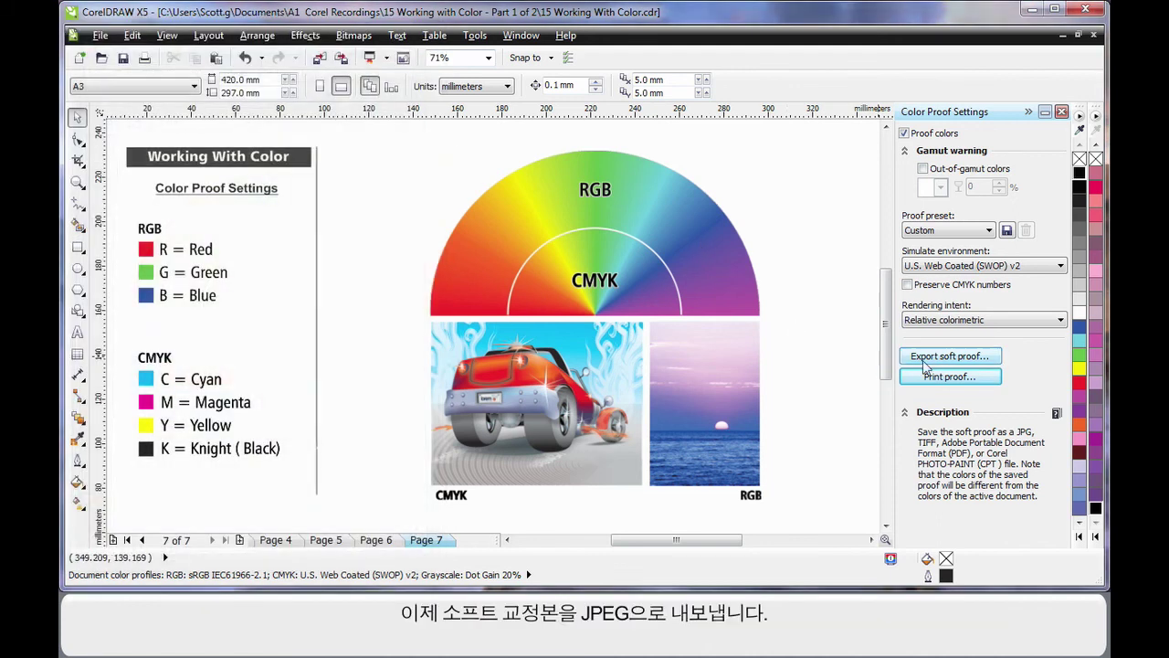
Step: Export the soft proof again, this time in JPEG format
{"action": "left_click", "coordinate": [950, 357]}
{"action": "left_click", "coordinate": [524, 407]}
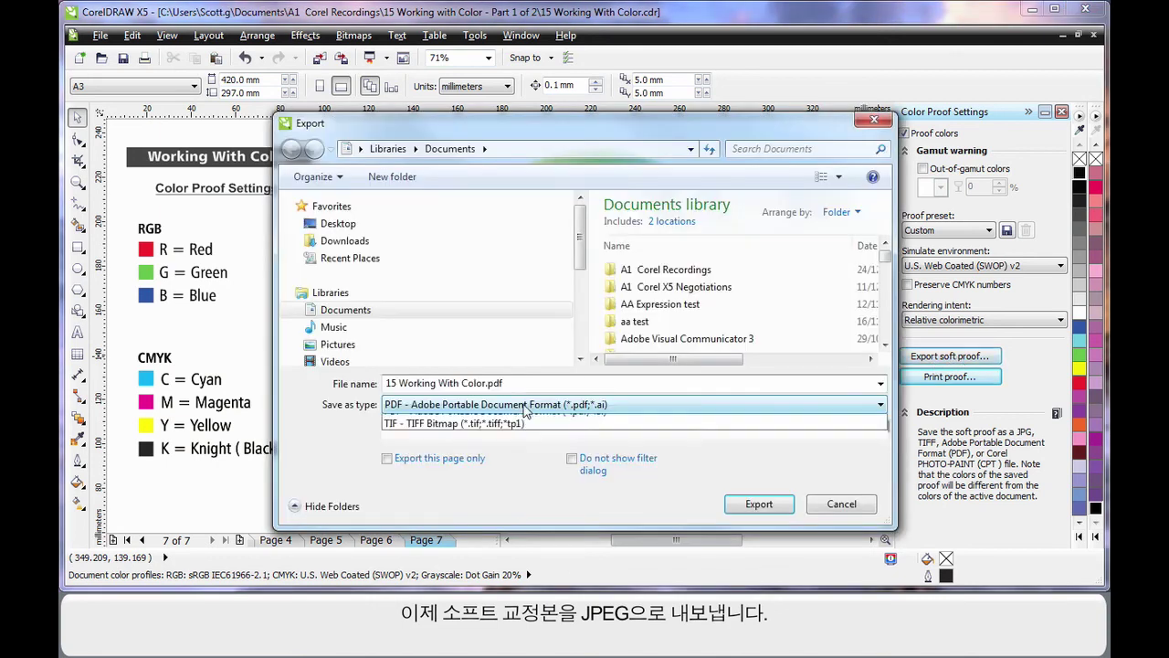
{"action": "left_click", "coordinate": [524, 436]}
{"action": "left_click", "coordinate": [760, 505]}
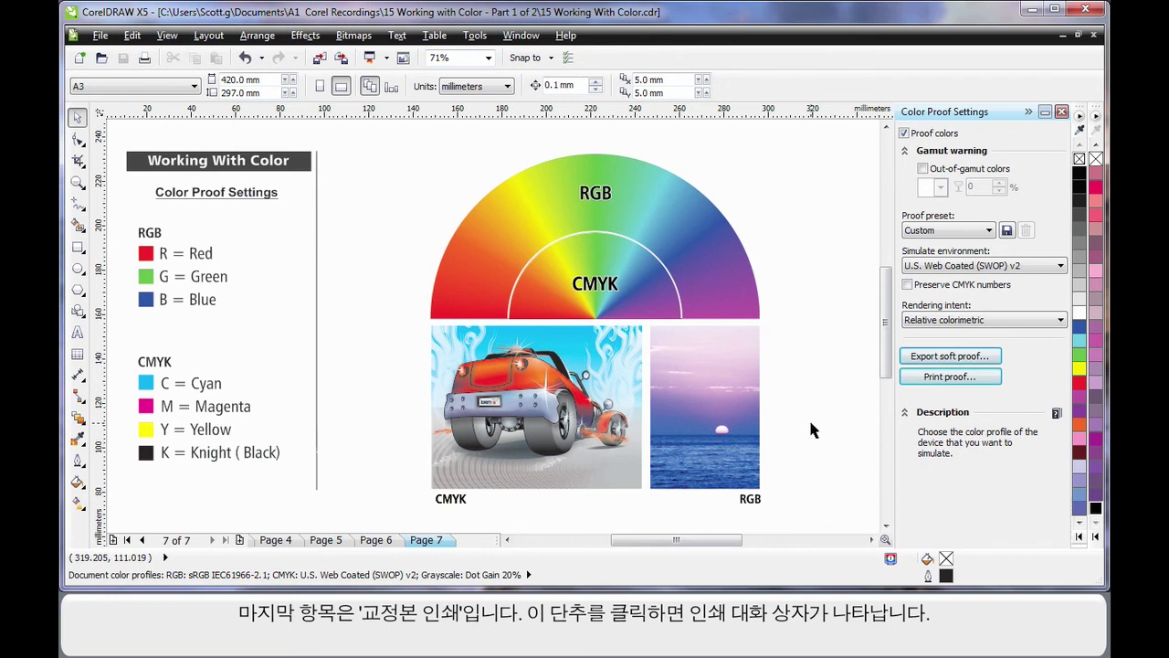
Step: Open the proof's print settings and compare Print separations with Print composite in the color options
{"action": "left_click", "coordinate": [950, 377]}
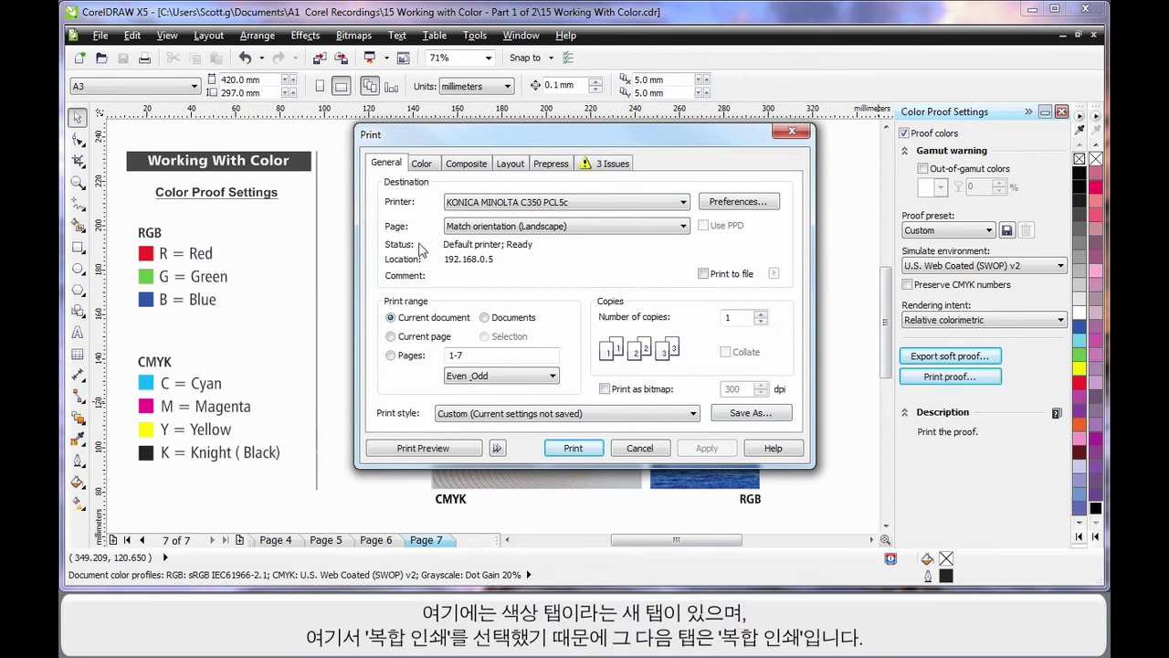
{"action": "left_click", "coordinate": [423, 164]}
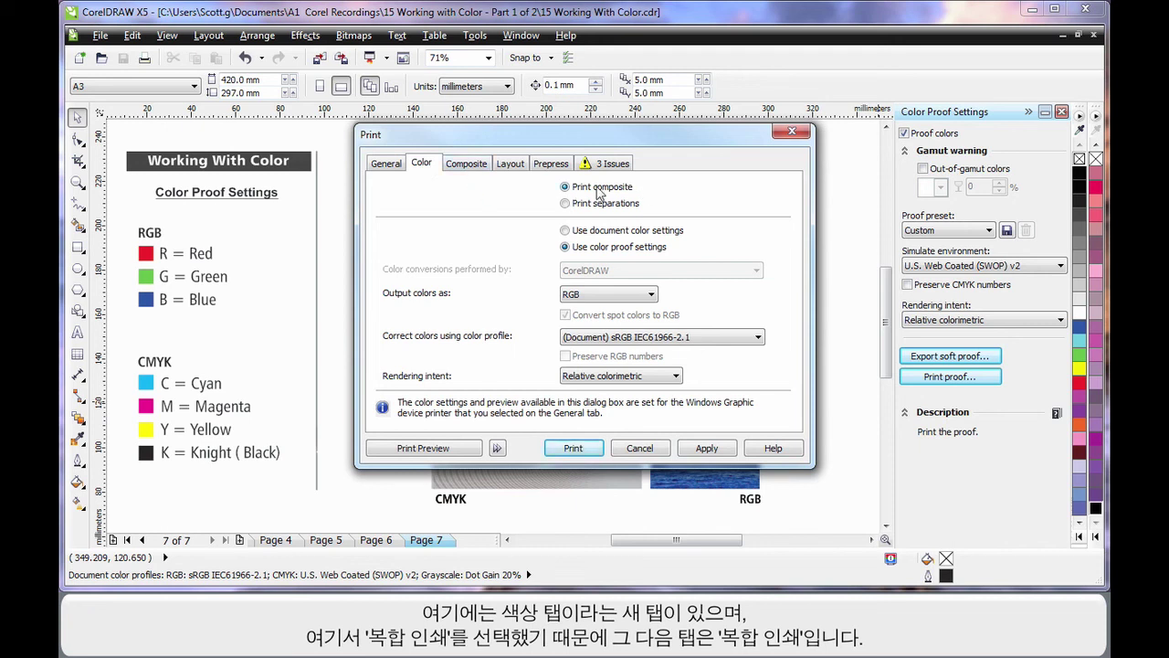
{"action": "left_click", "coordinate": [565, 204]}
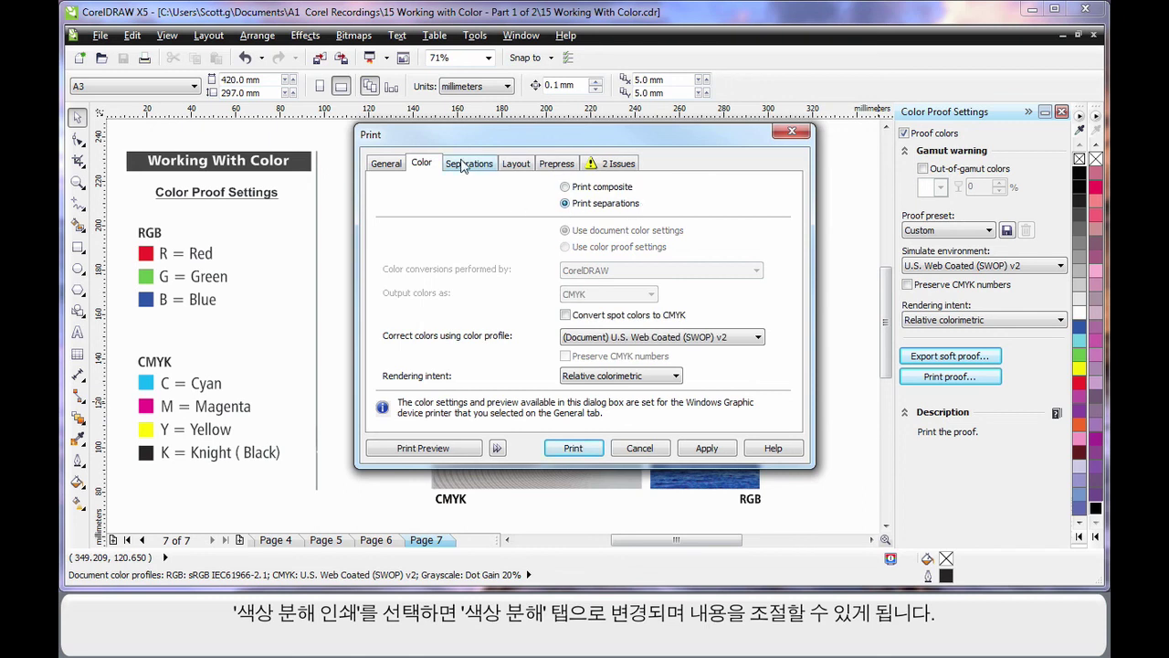
{"action": "left_click", "coordinate": [566, 187]}
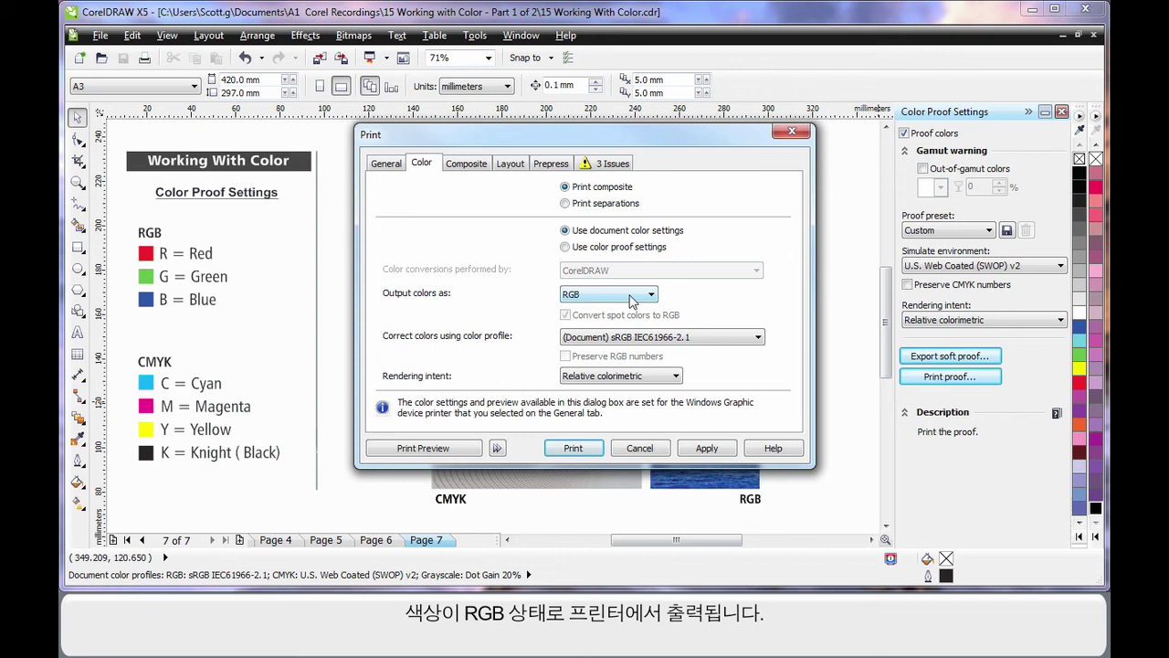
Step: Check which printer is the print destination and examine the color profiles available for correcting its colors
{"action": "left_click", "coordinate": [388, 167]}
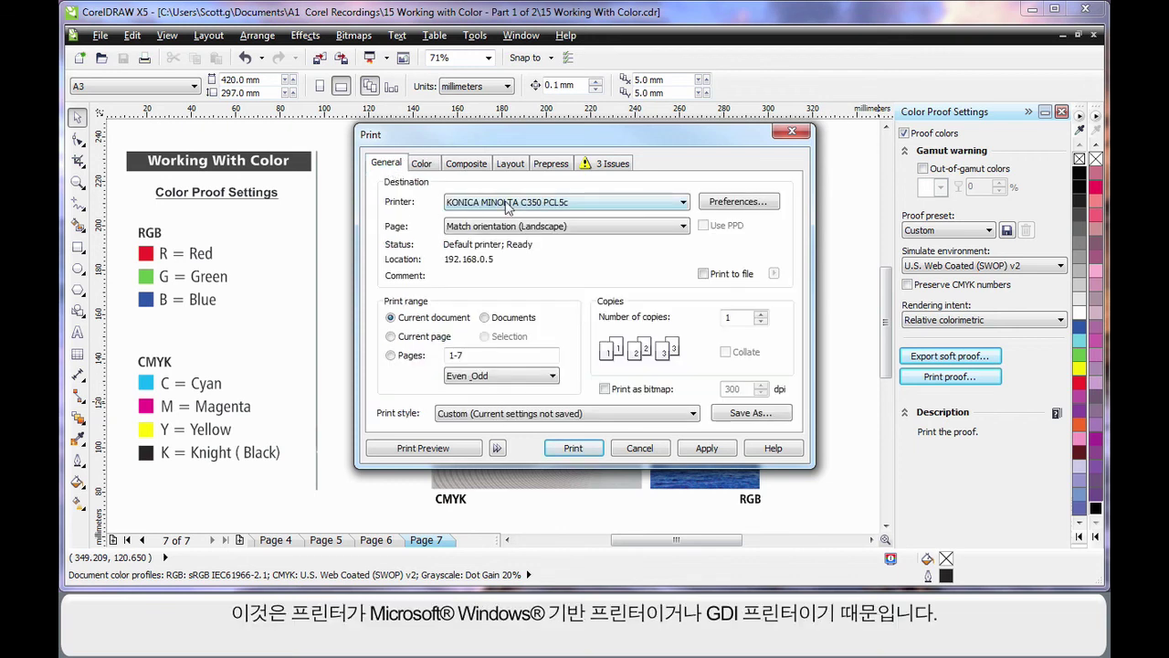
{"action": "left_click", "coordinate": [425, 166]}
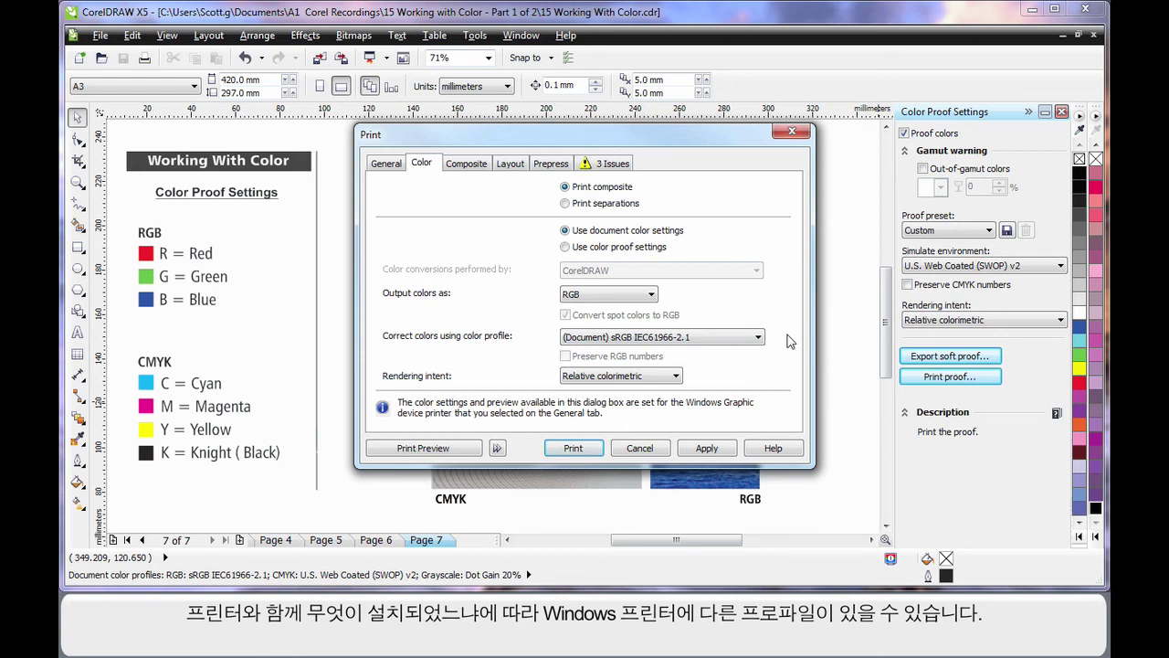
{"action": "left_click", "coordinate": [758, 337]}
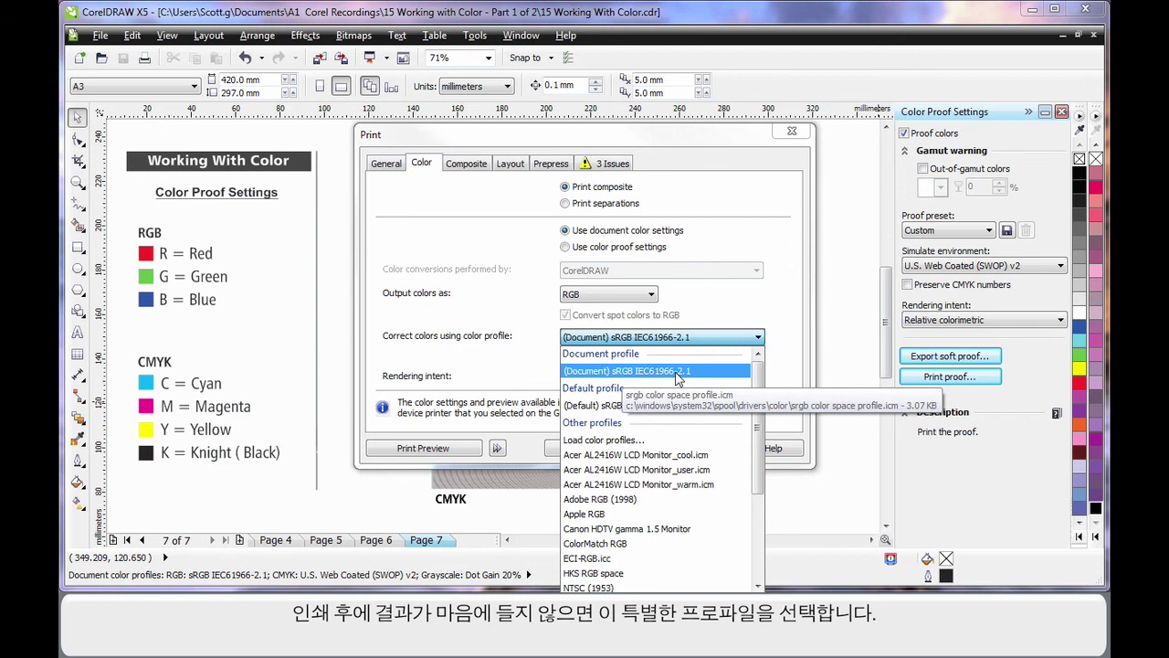
{"action": "left_click", "coordinate": [789, 373]}
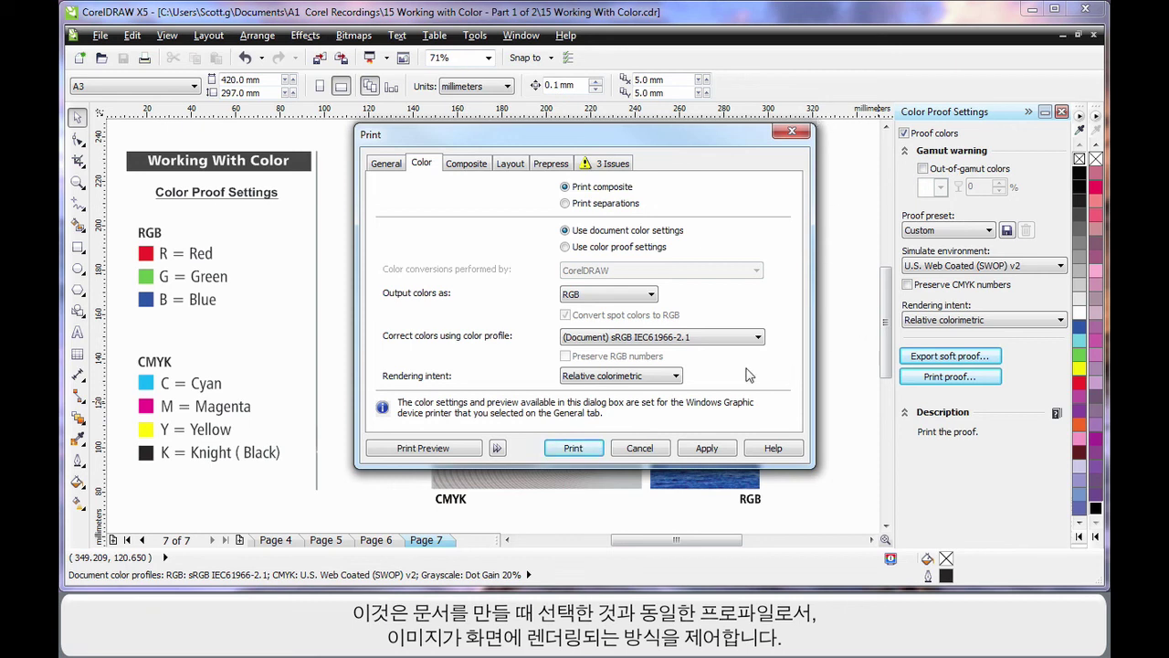
Step: Switch the print destination to a PostScript printer and examine its available output color modes
{"action": "left_click", "coordinate": [389, 164]}
{"action": "left_click", "coordinate": [488, 201]}
{"action": "left_click", "coordinate": [484, 210]}
{"action": "left_click", "coordinate": [422, 164]}
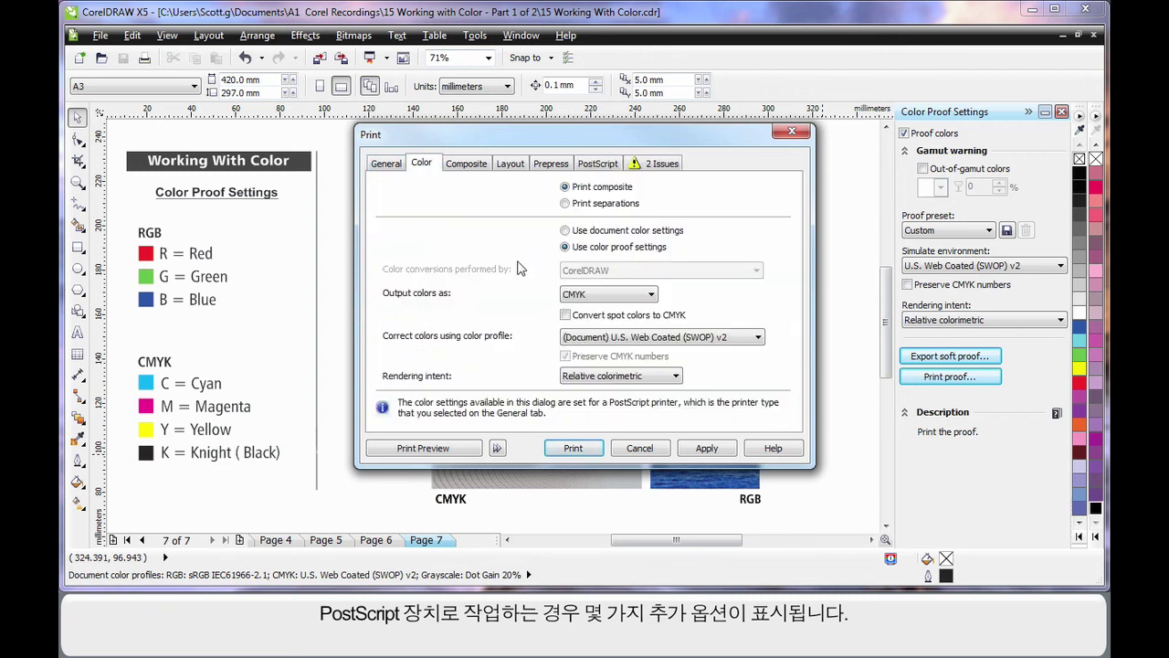
{"action": "left_click", "coordinate": [628, 299]}
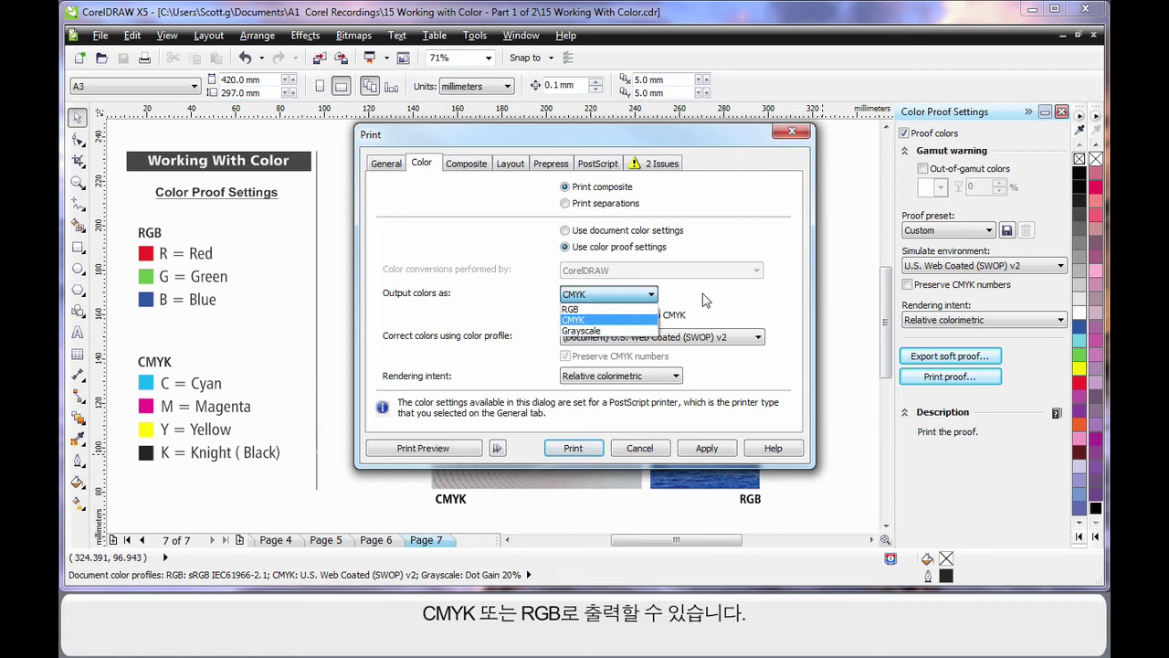
{"action": "left_click", "coordinate": [704, 300]}
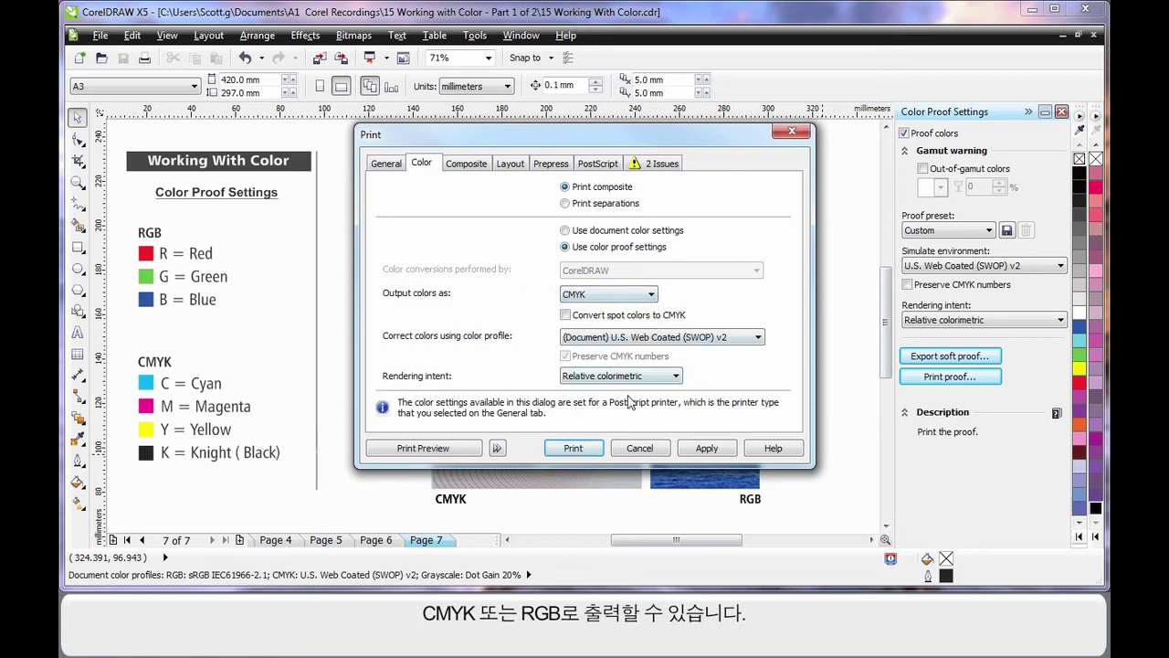
Step: Use document color settings with color conversions performed by Device Independent PostScript File, and cancel the print setup
{"action": "left_click", "coordinate": [572, 233]}
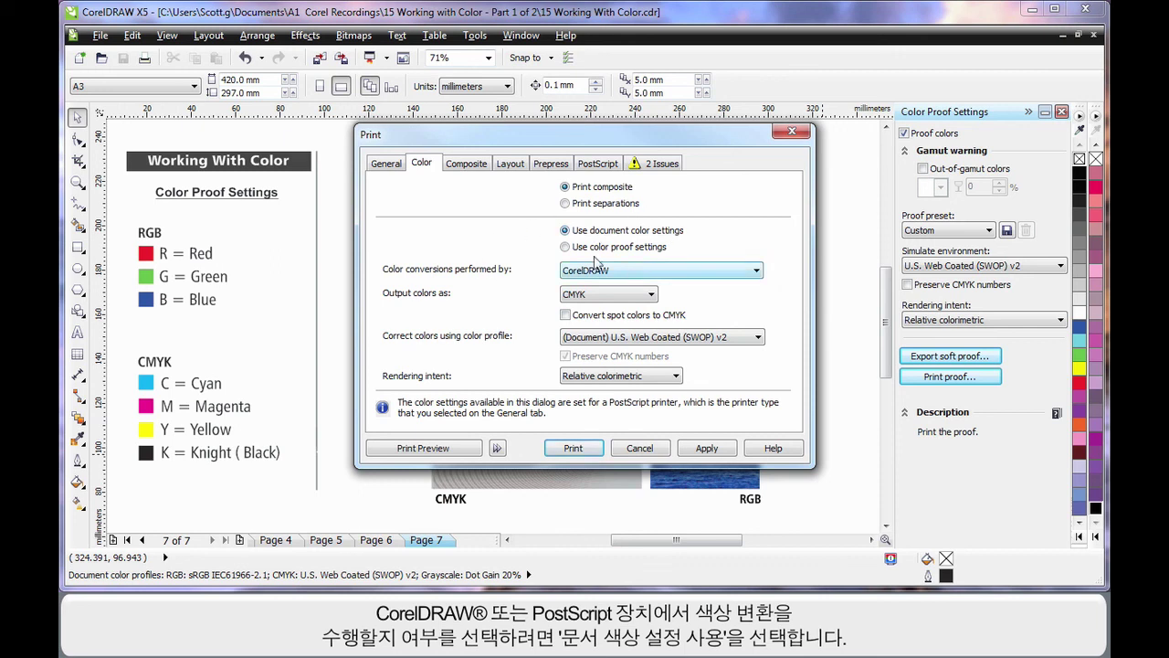
{"action": "left_click", "coordinate": [630, 273]}
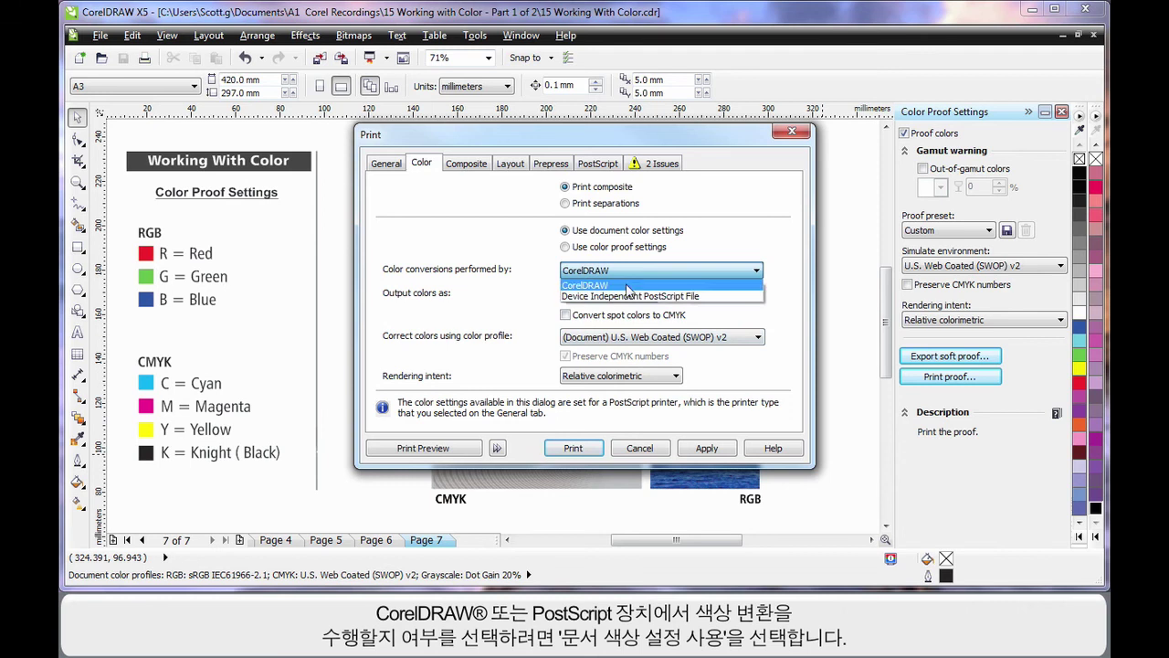
{"action": "left_click", "coordinate": [630, 296]}
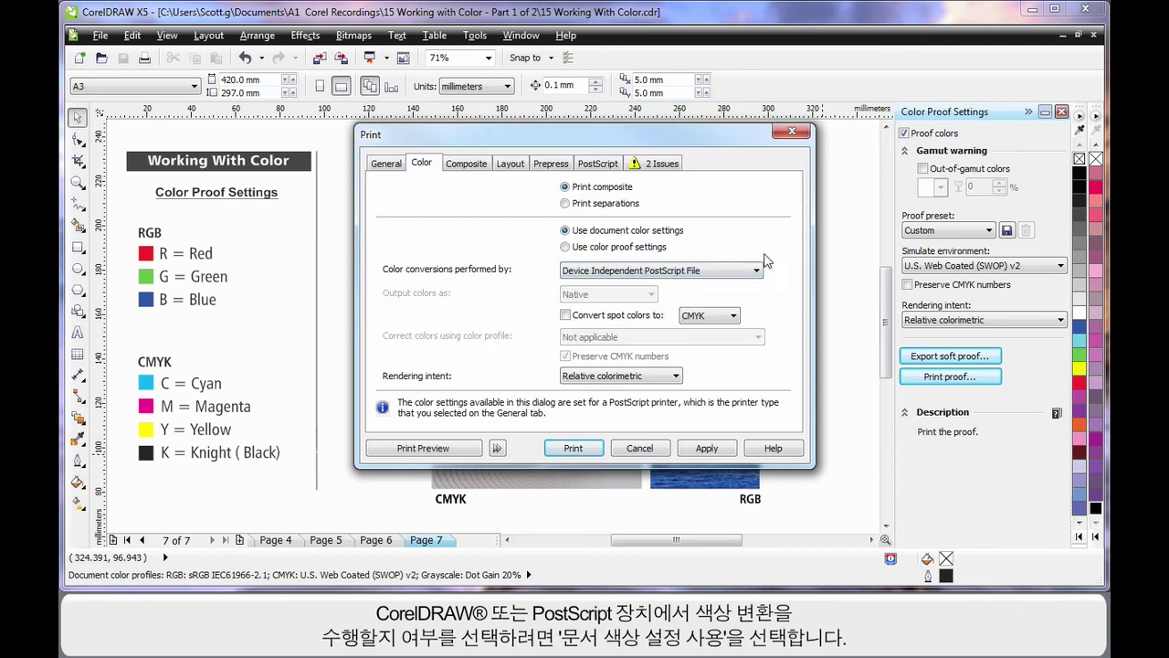
{"action": "left_click", "coordinate": [640, 448]}
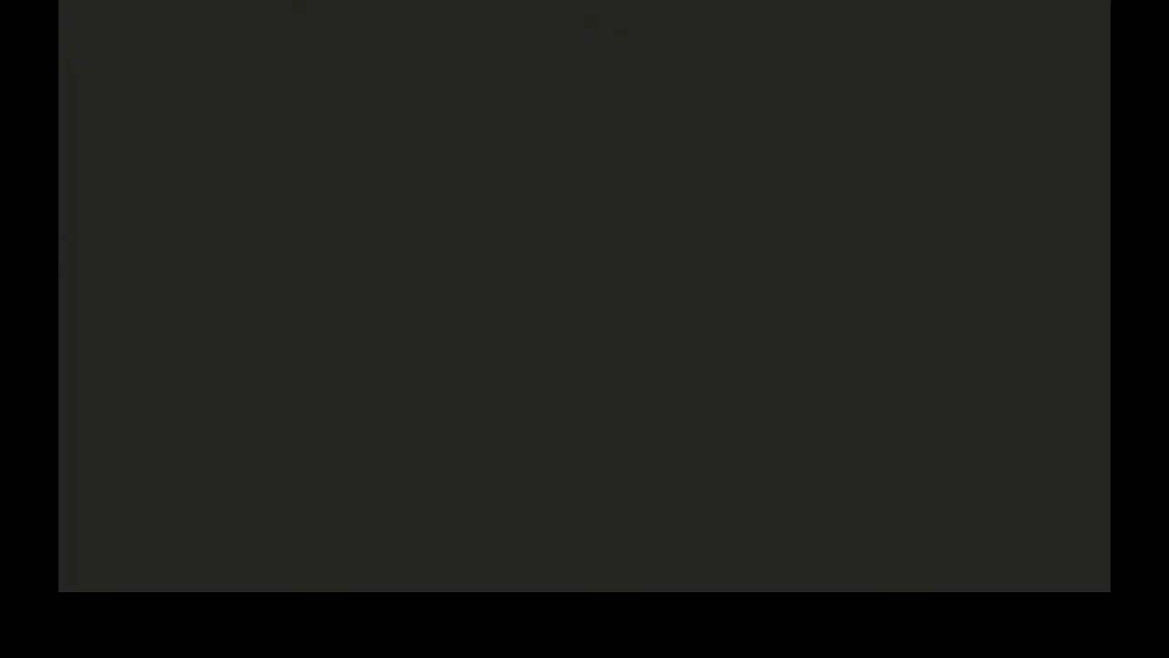